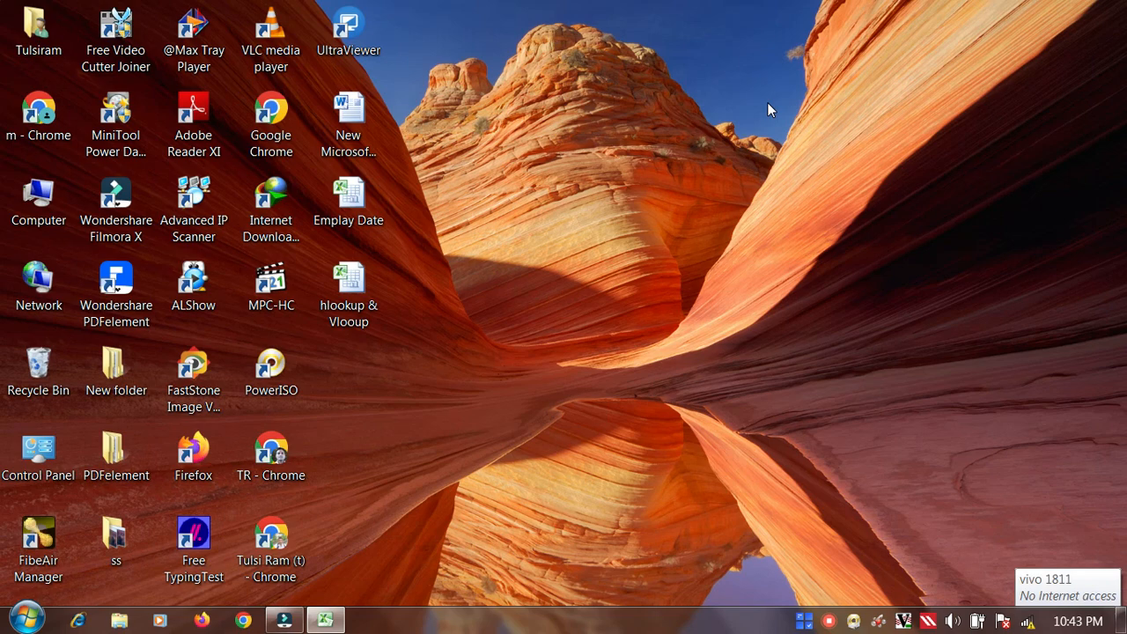
Step: Open the hlookup & Vlooup workbook and compare the employee table layouts on Sheet1 and Sheet2
click(326, 621)
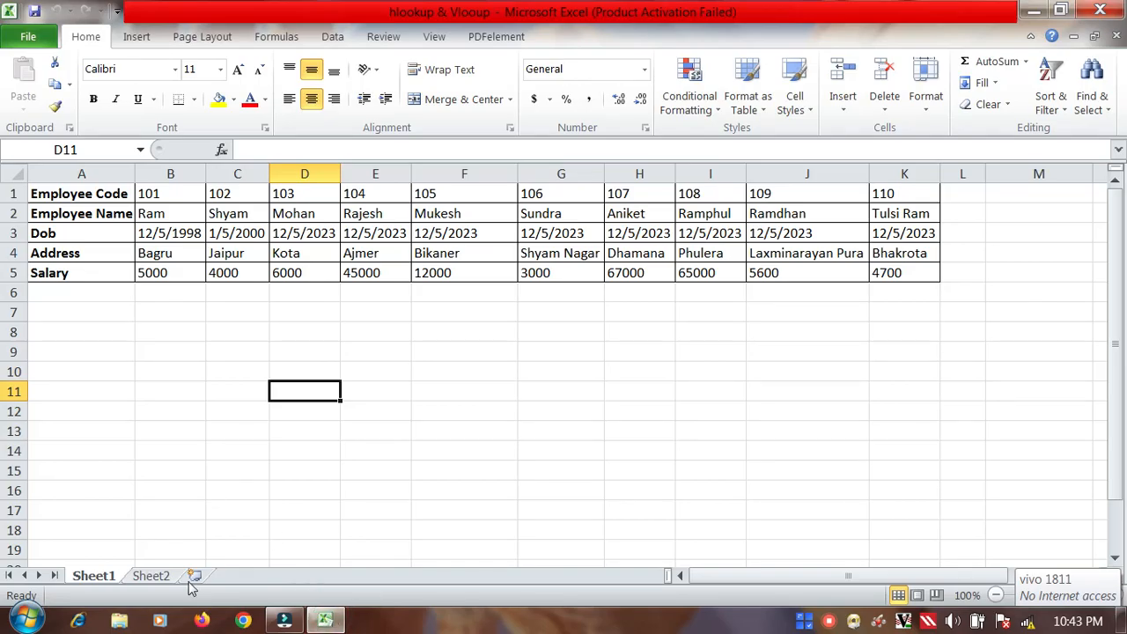
click(148, 576)
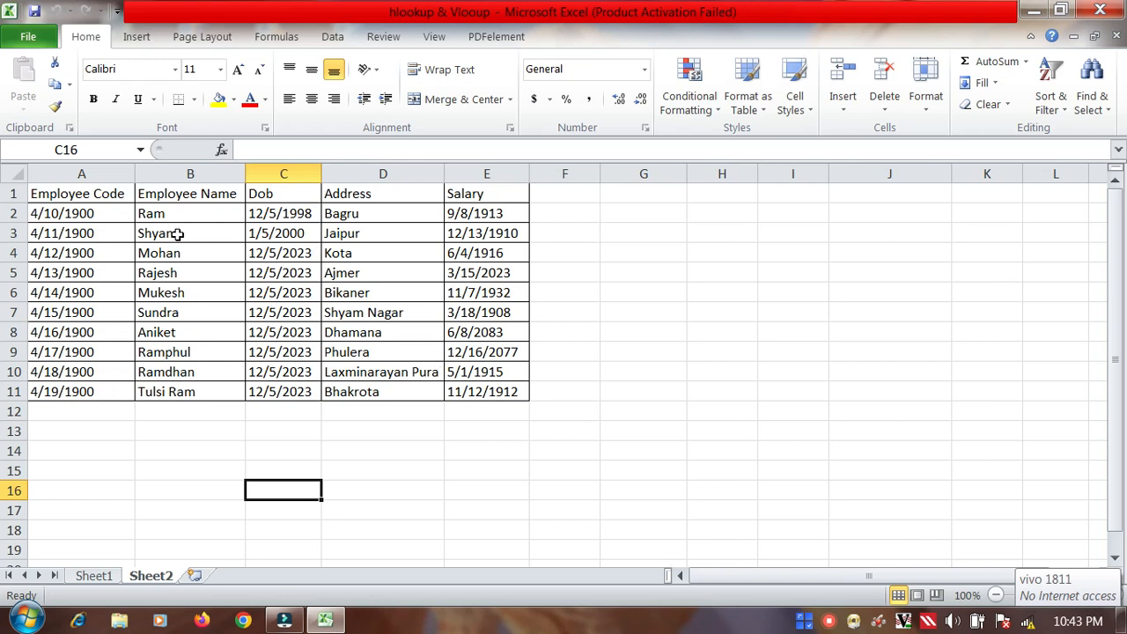
click(102, 578)
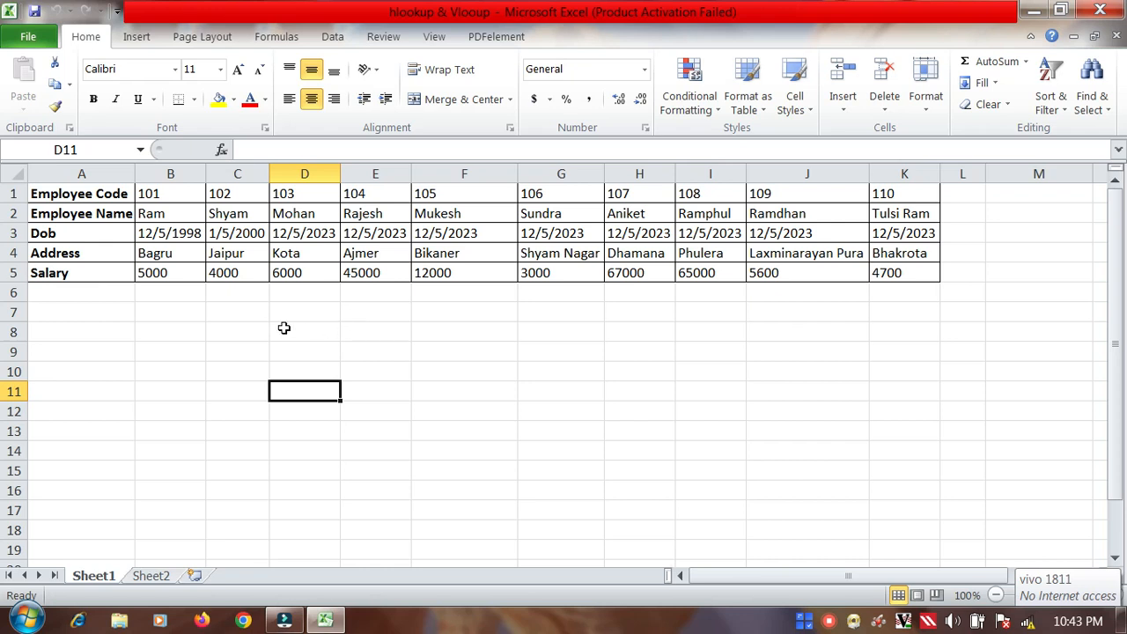
click(155, 576)
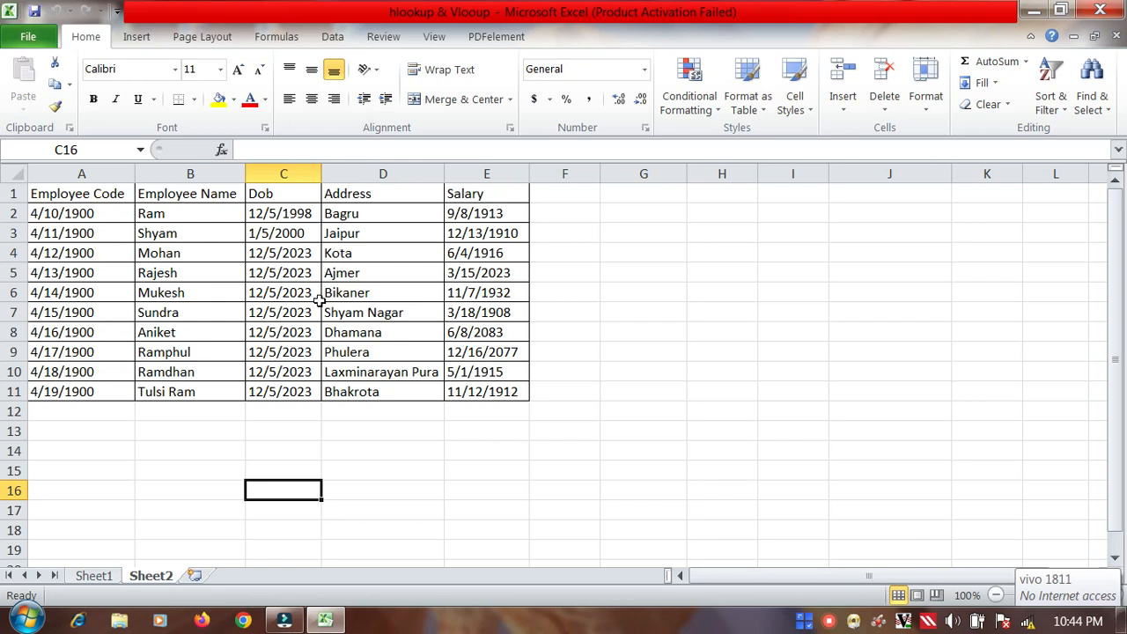
click(93, 576)
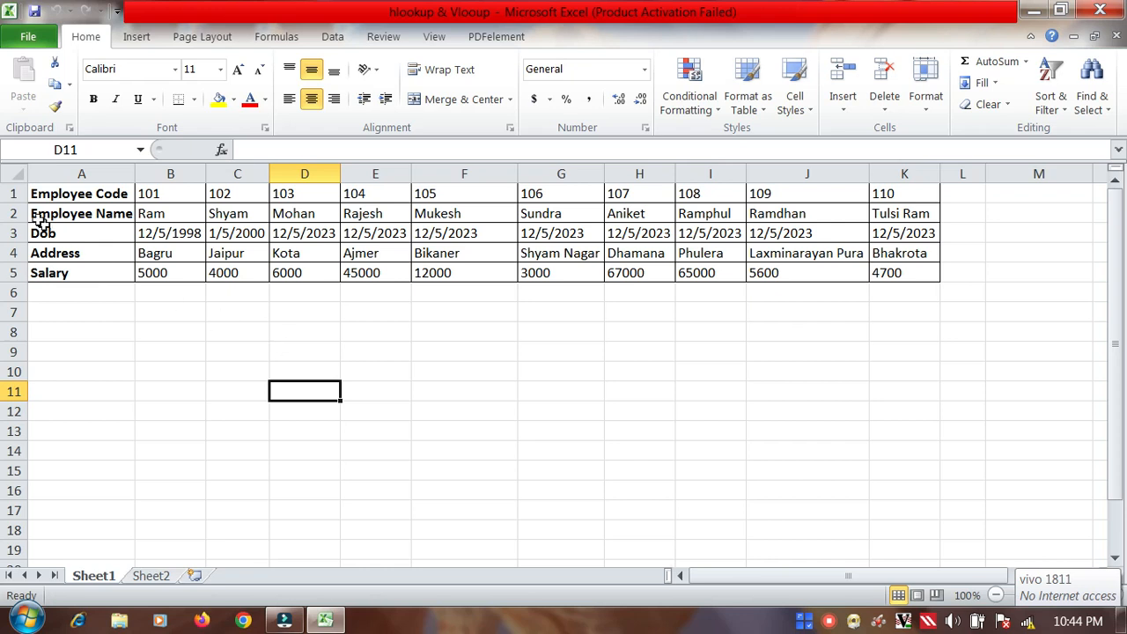
Step: Copy the row labels from A1:A5 on Sheet1 to E8:E12 and widen column E to fit them
drag(60, 193, 78, 267)
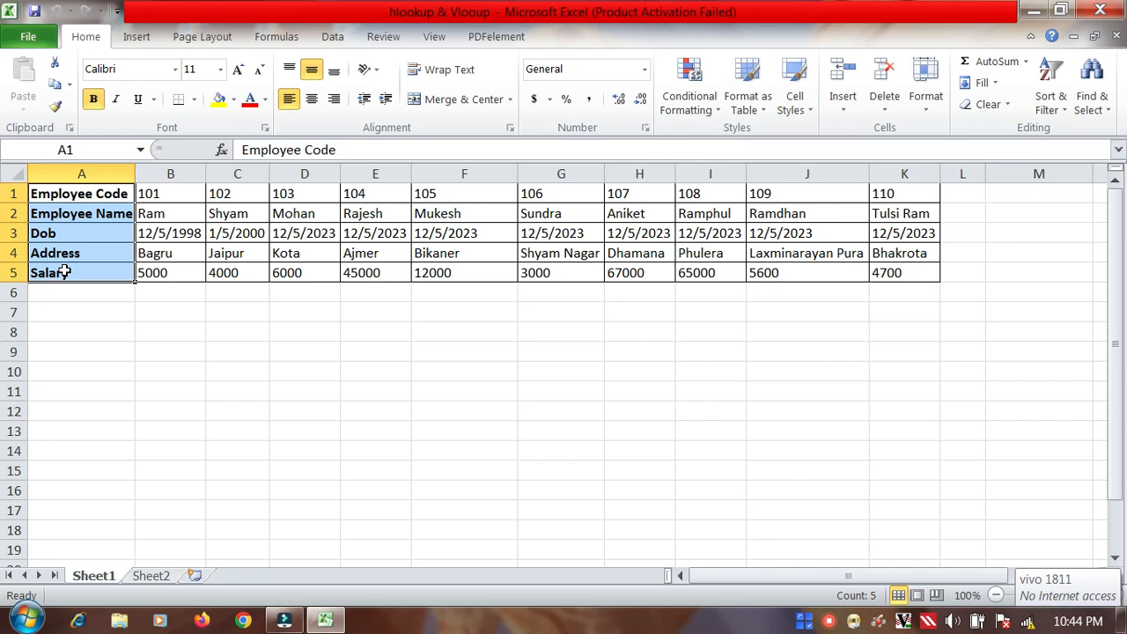
key(ctrl+c)
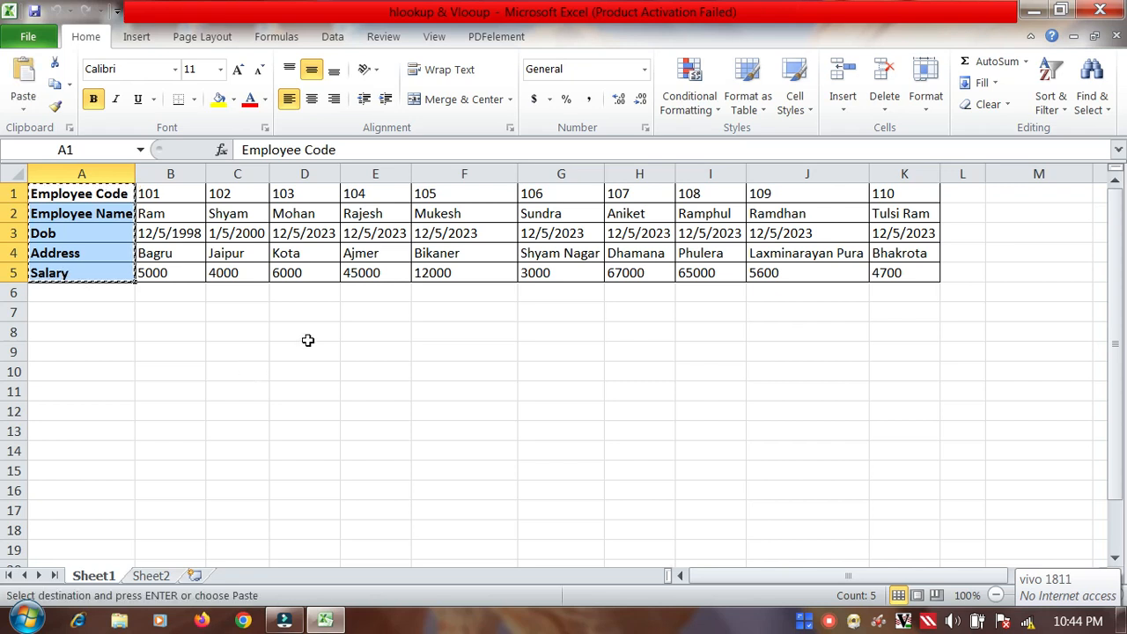
click(378, 332)
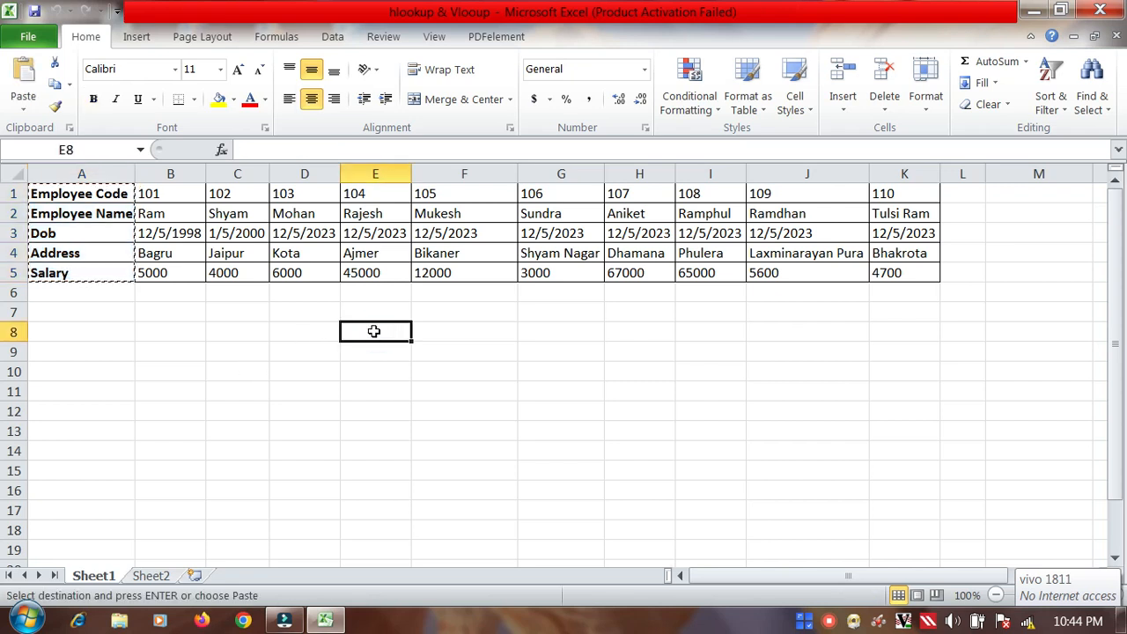
key(ctrl+v)
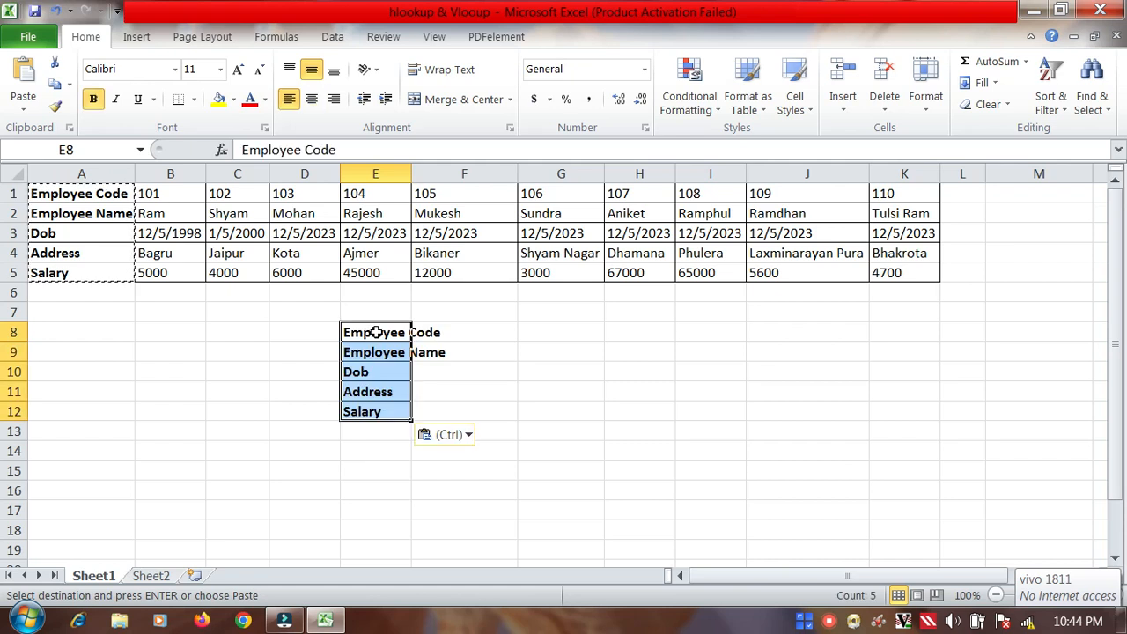
drag(412, 173, 446, 176)
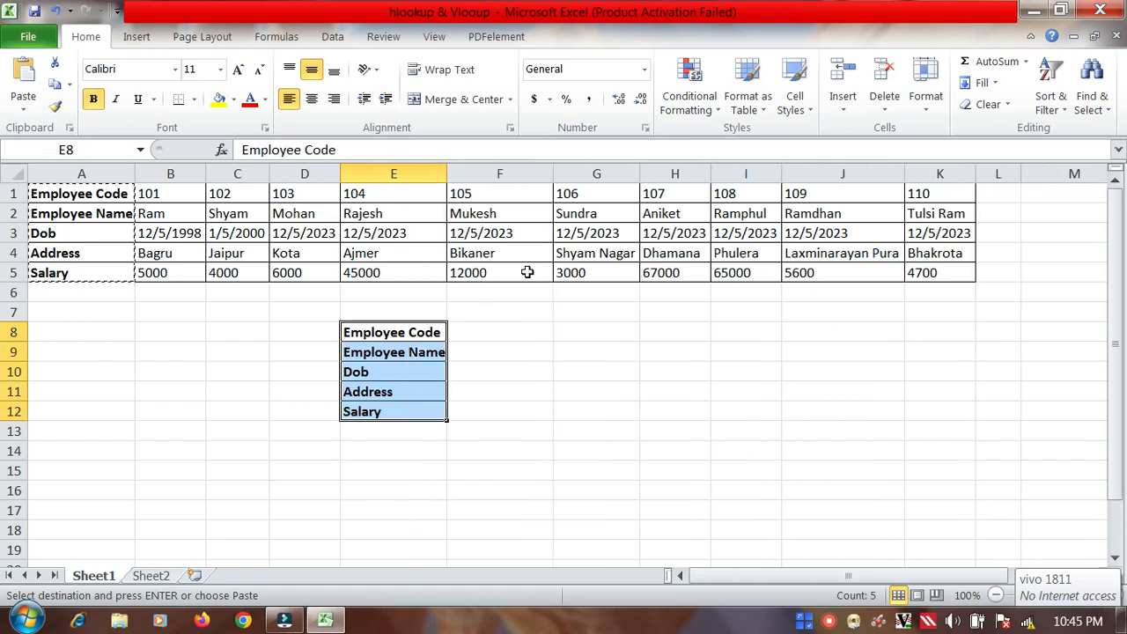
Step: Enter 104 in F8, beside the copied Employee Code label, as the value to look up
click(486, 333)
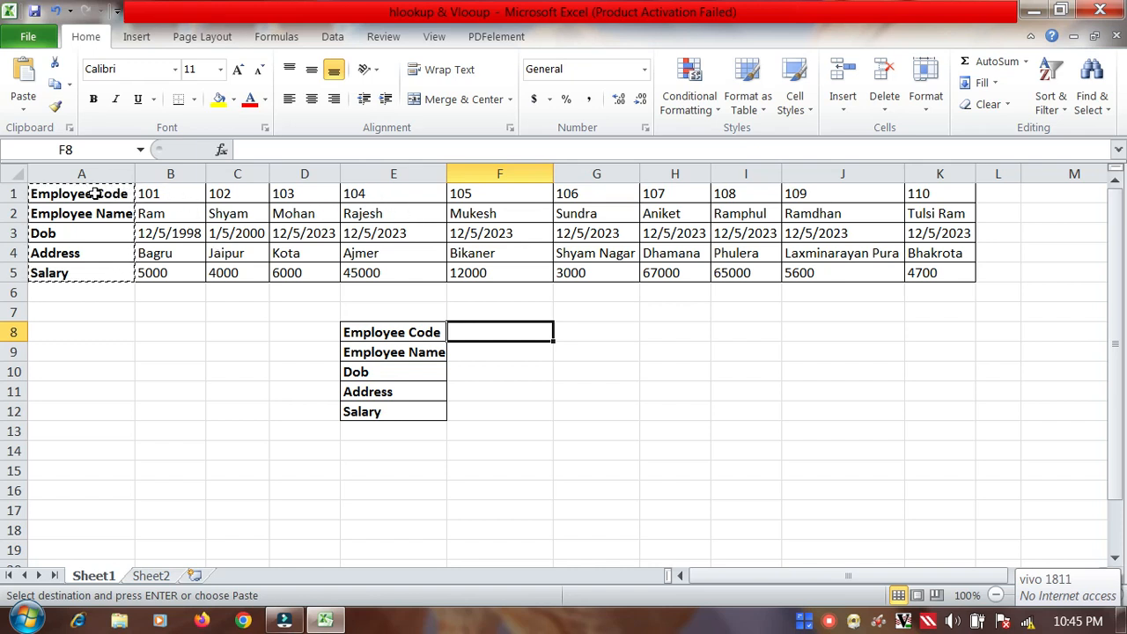
click(363, 194)
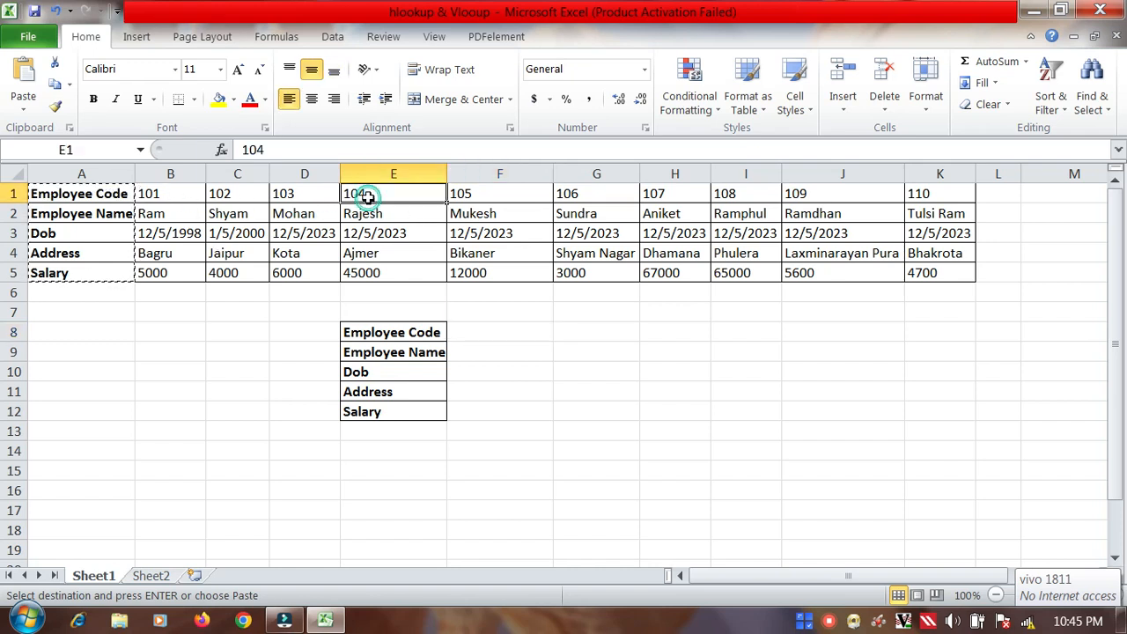
click(483, 336)
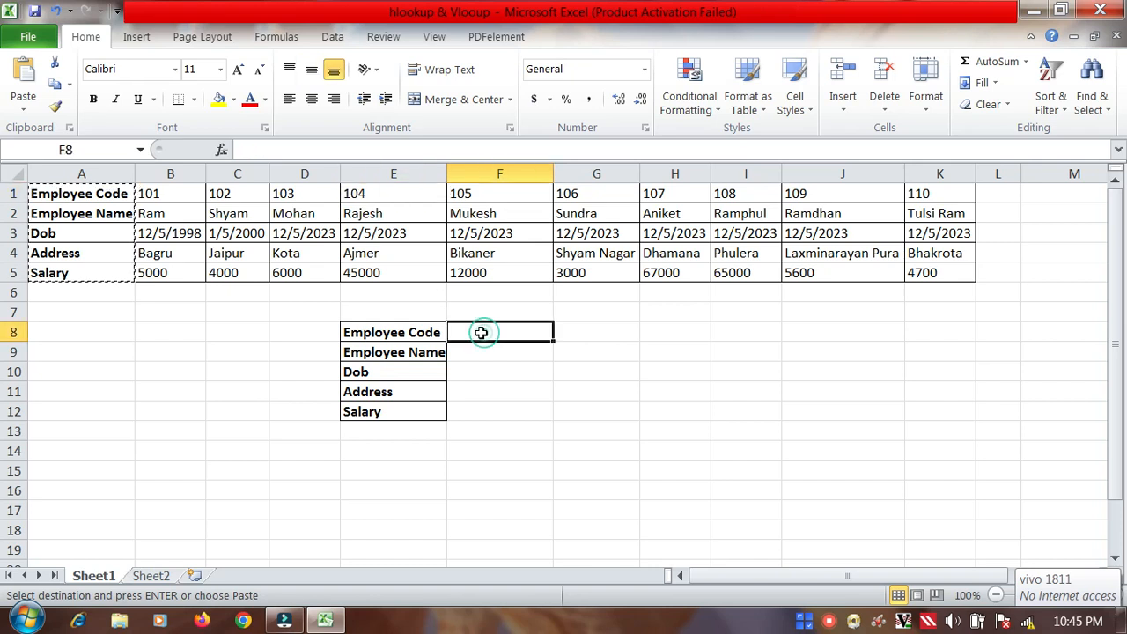
text(104)
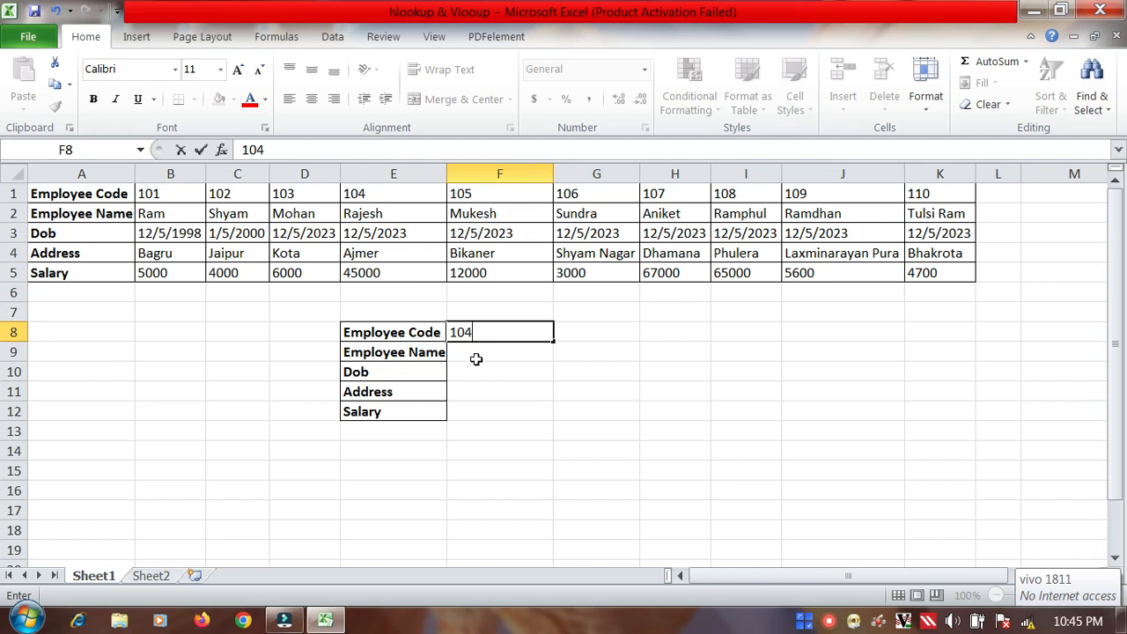
Step: Start an HLOOKUP formula in F9, beside Employee Name, with F8 as the lookup value
click(477, 353)
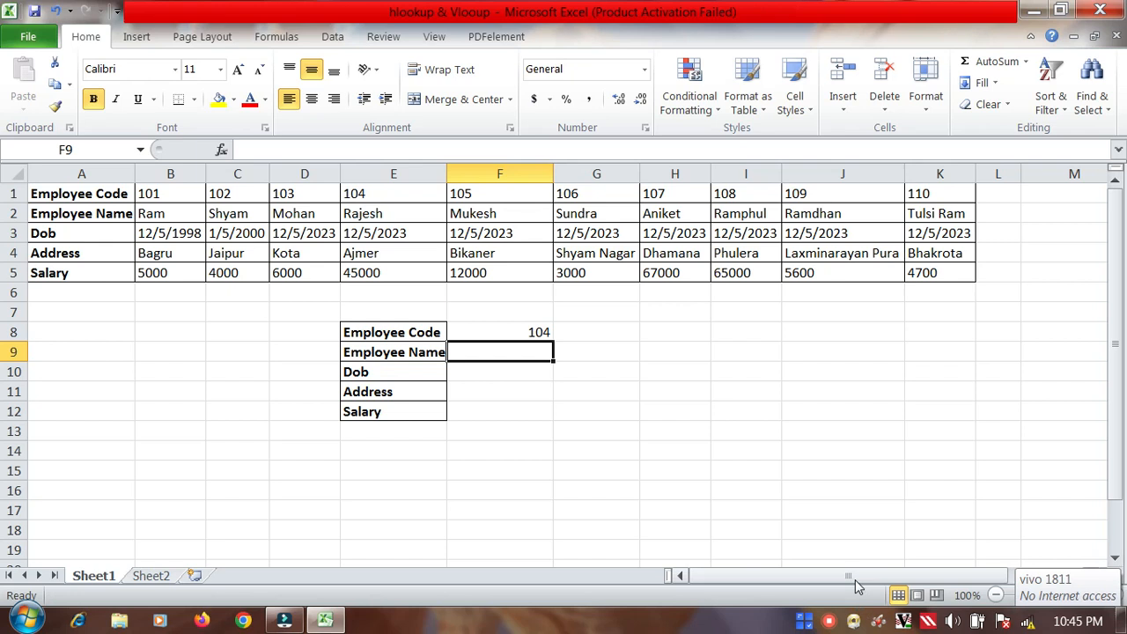
drag(855, 577, 802, 594)
text(=)
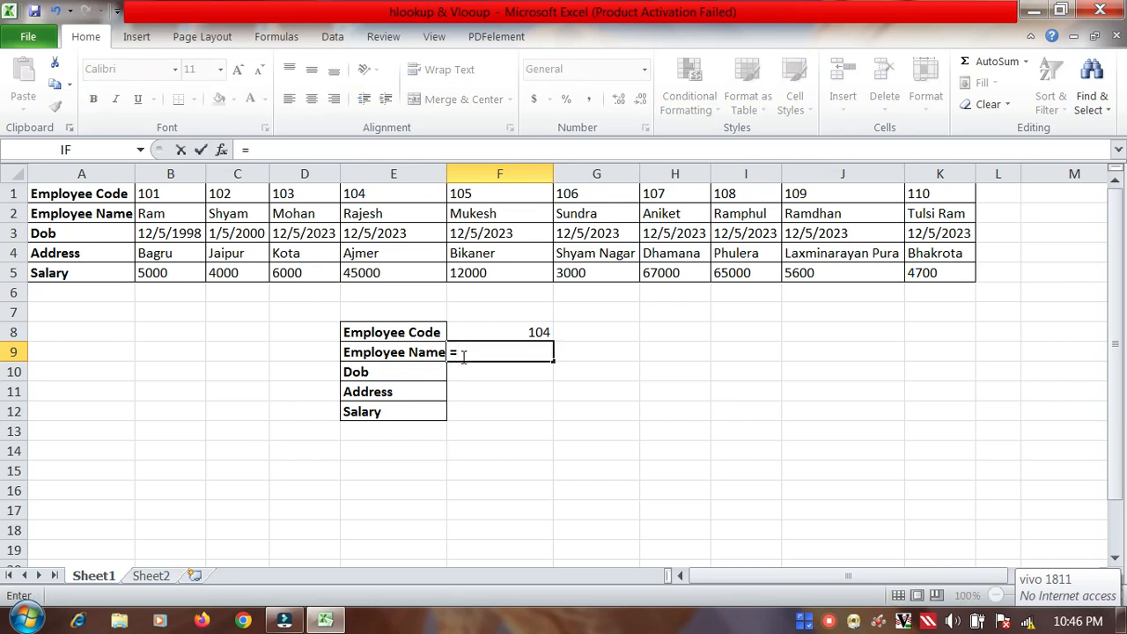
text(hlookup)
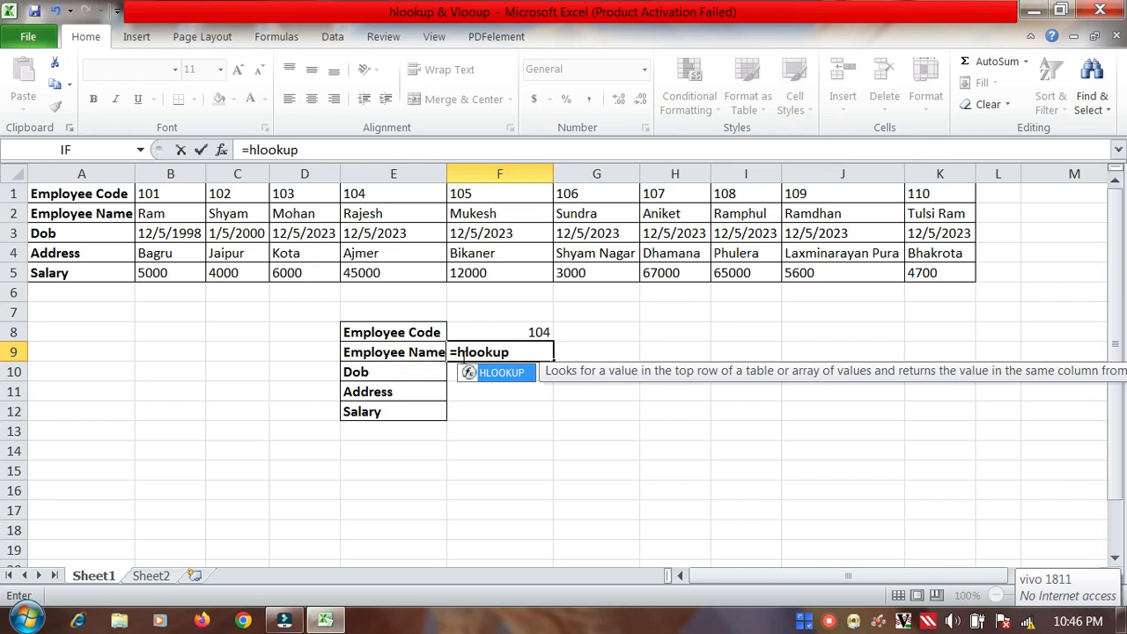
text(()
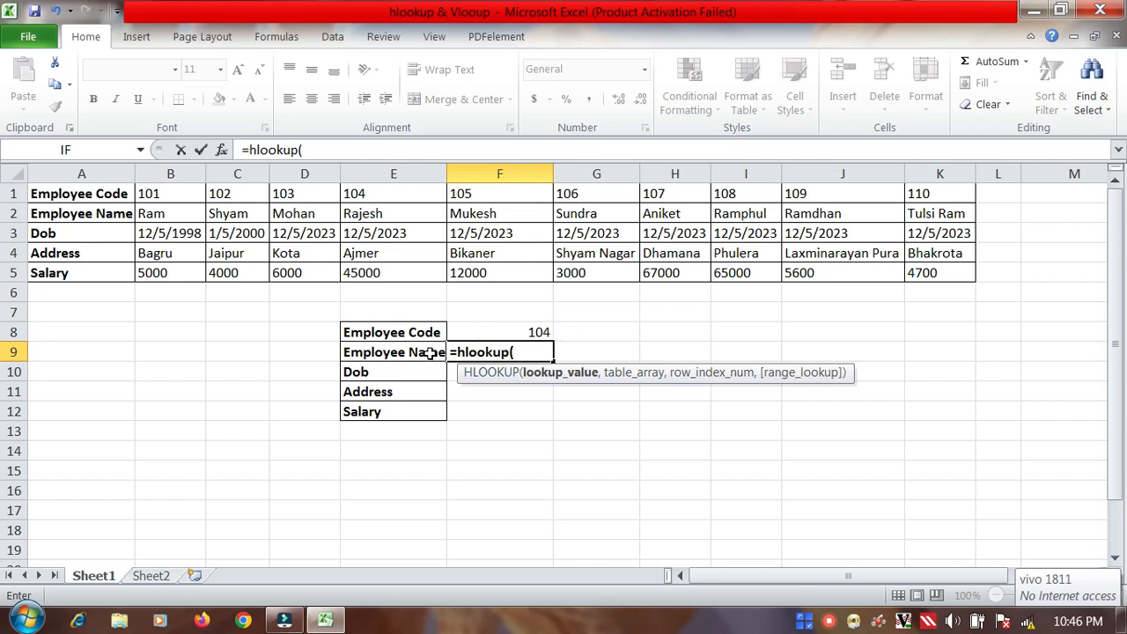
click(539, 333)
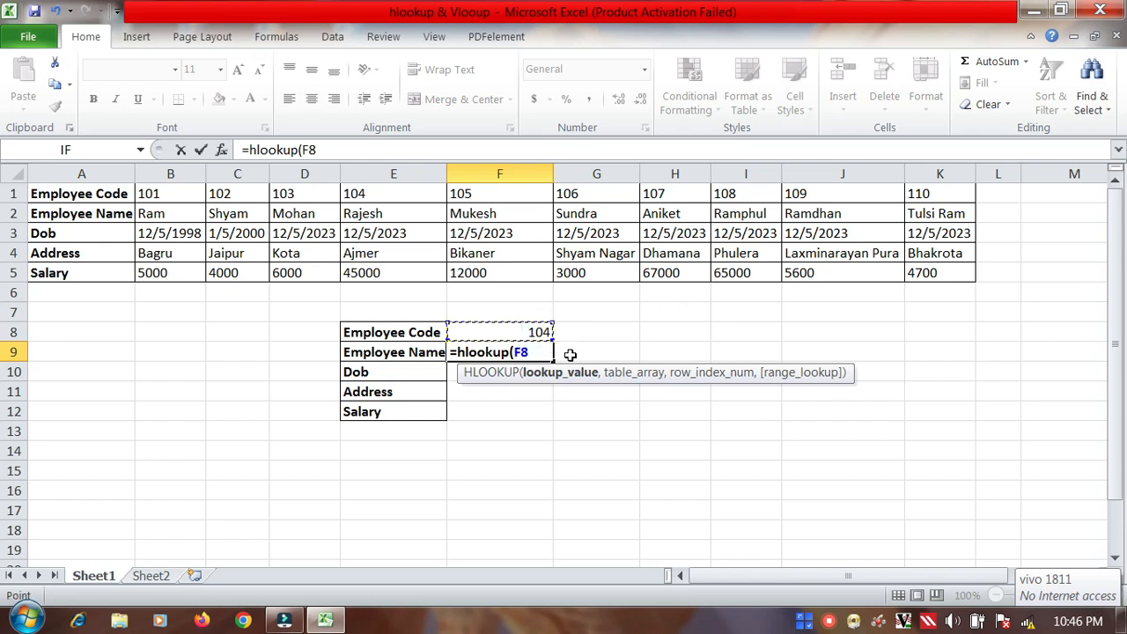
text(,)
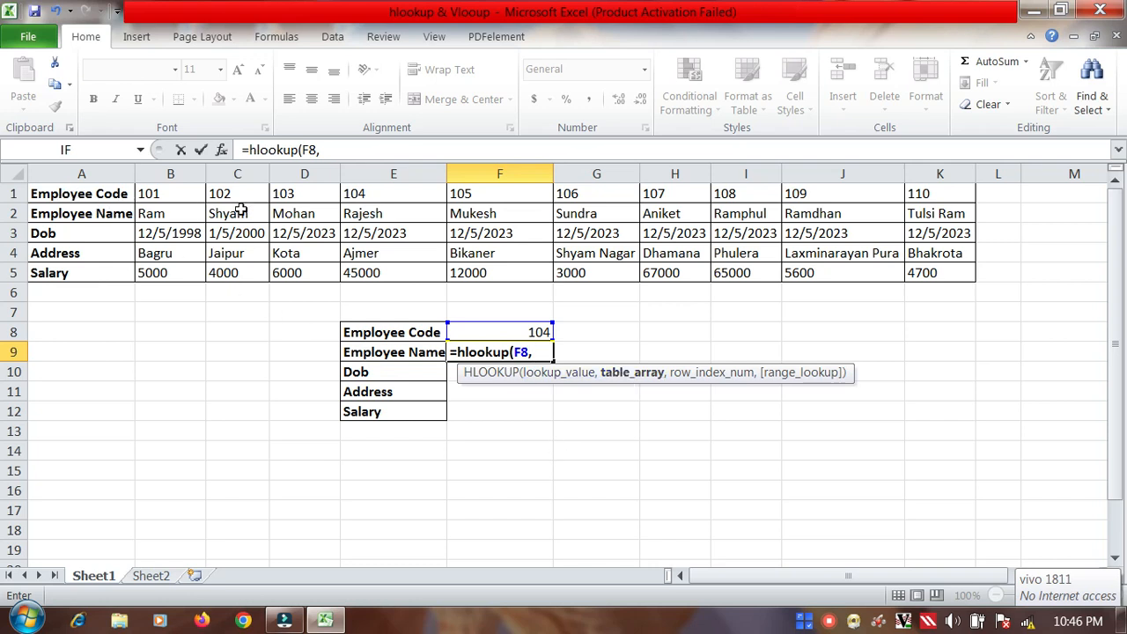
Step: Complete the F9 HLOOKUP with table array A1:K5, row index 2 and range lookup 0 for an exact match
click(59, 193)
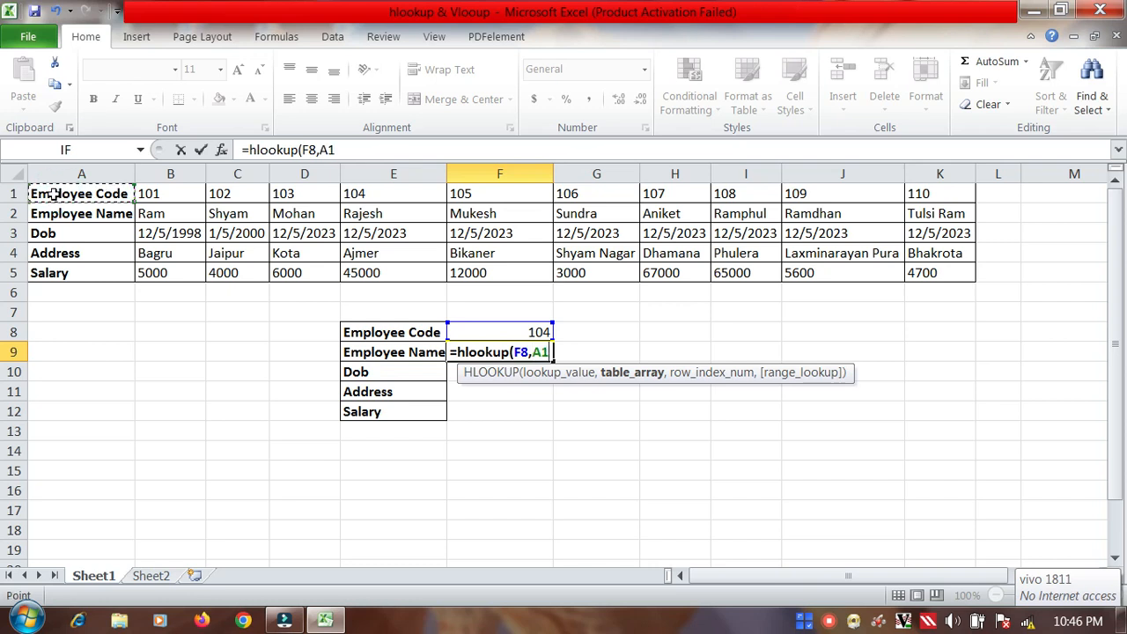
drag(53, 194, 956, 278)
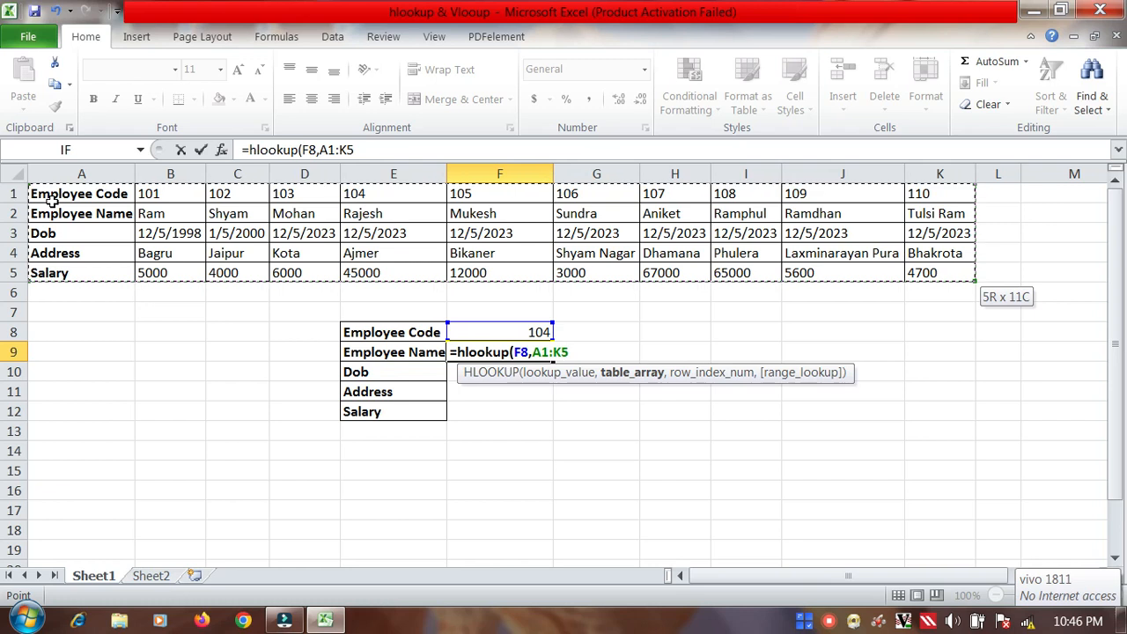
text(,)
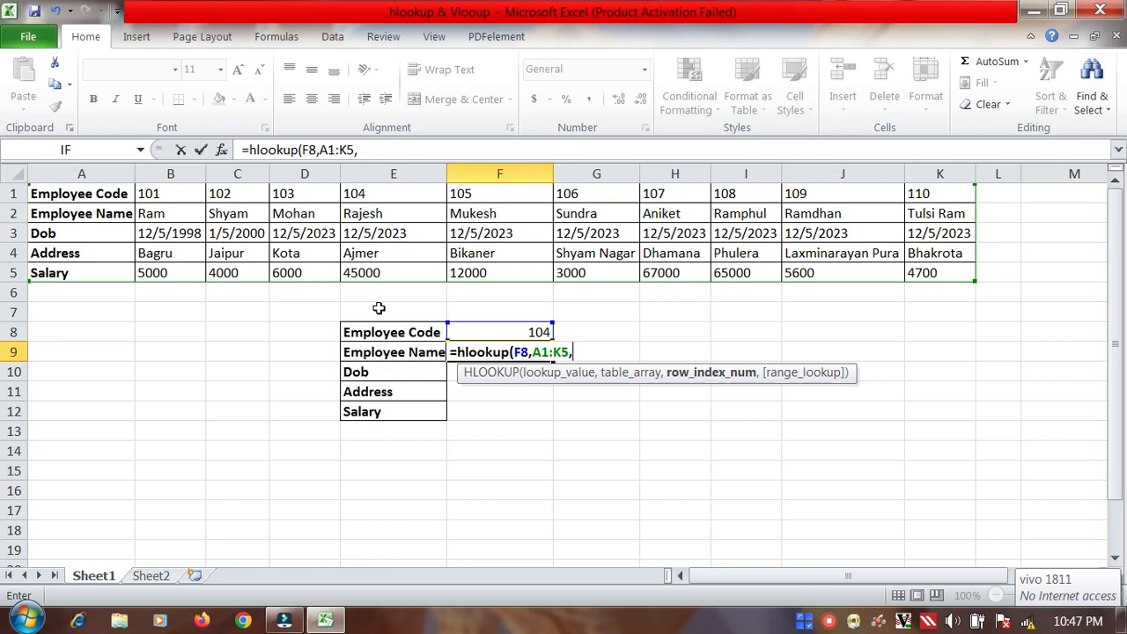
text(2,)
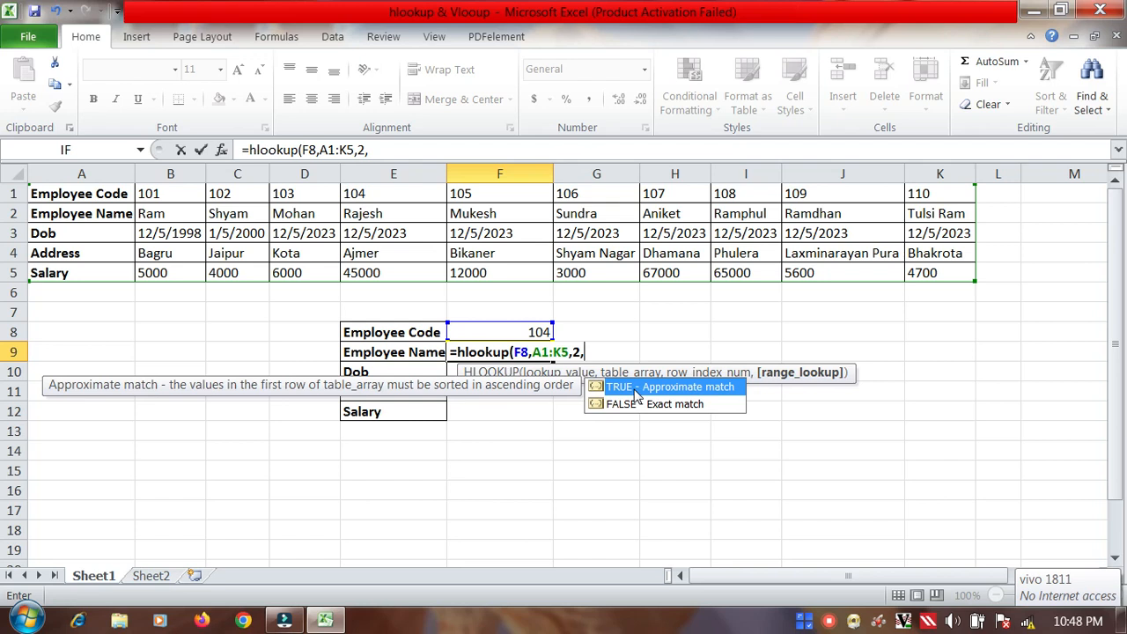
text(0))
key(Return)
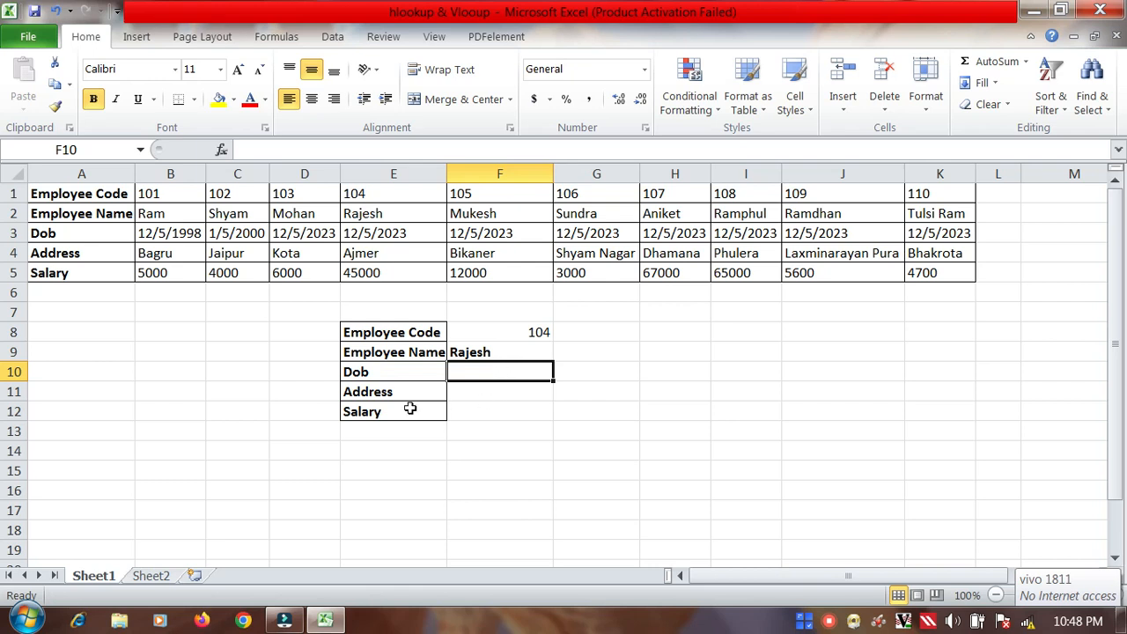
Step: Start an HLOOKUP formula in F12, beside Salary, with F8 as the lookup value
click(494, 410)
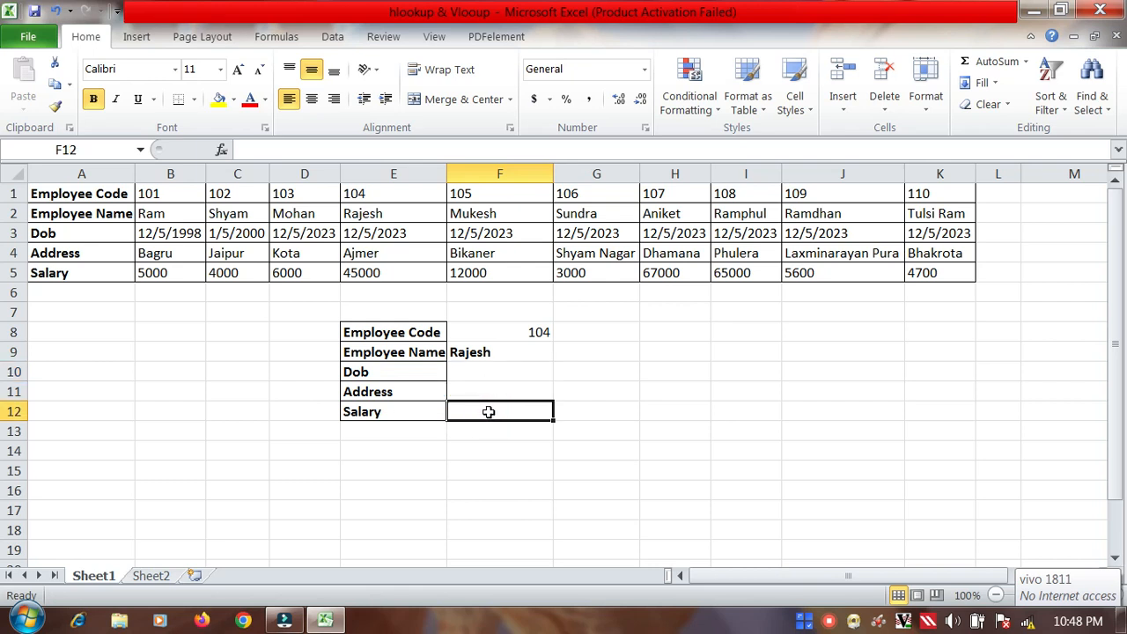
text(=)
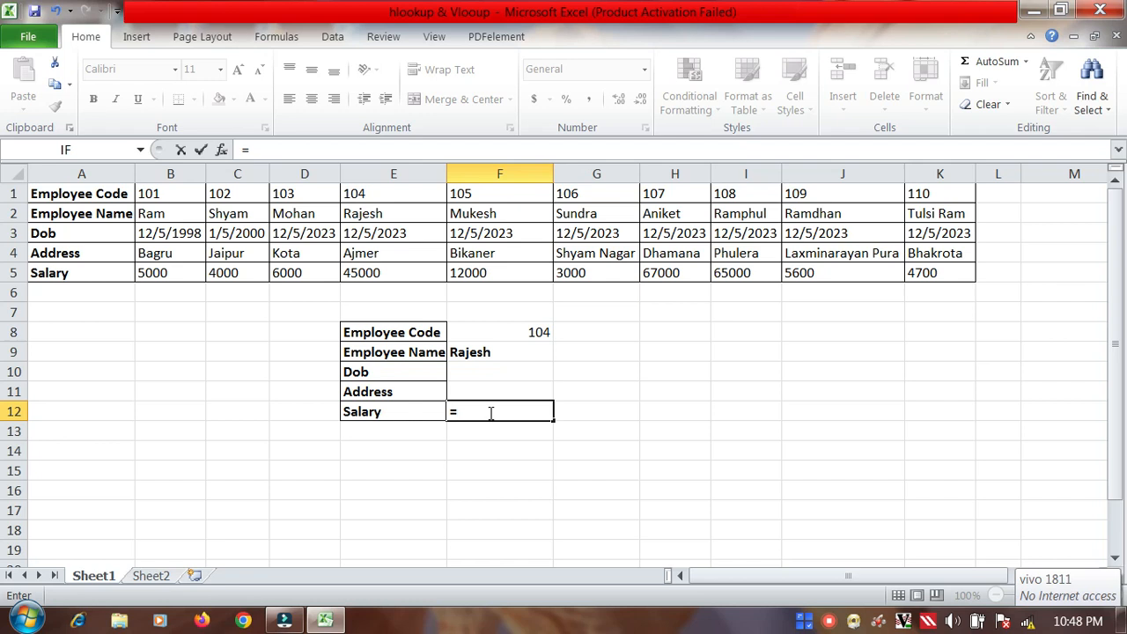
text(hl)
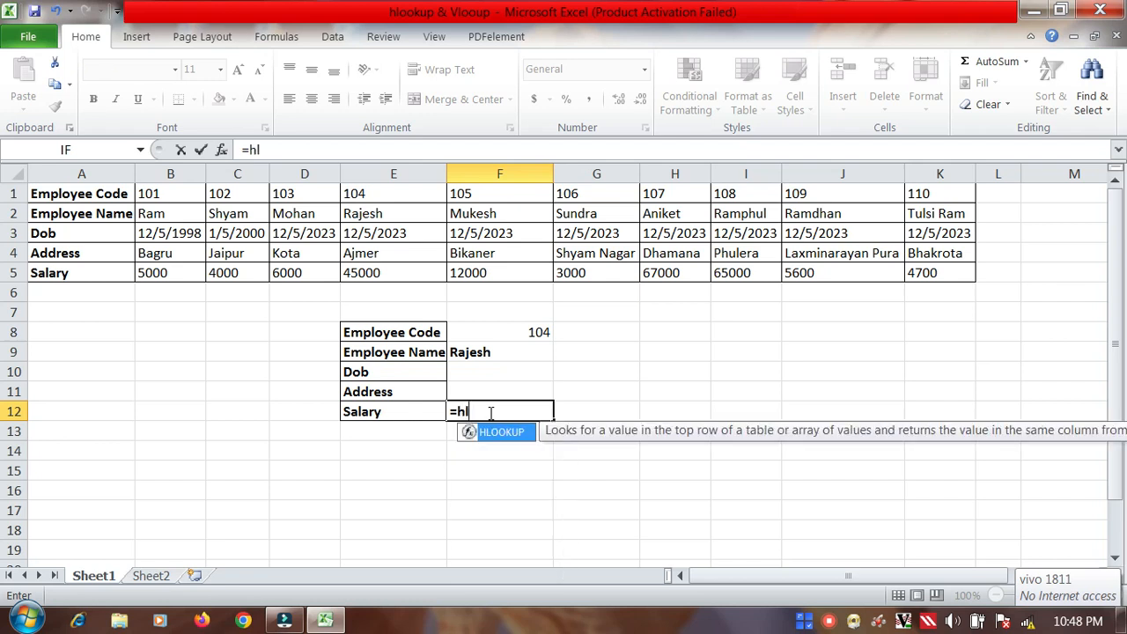
text(ookup()
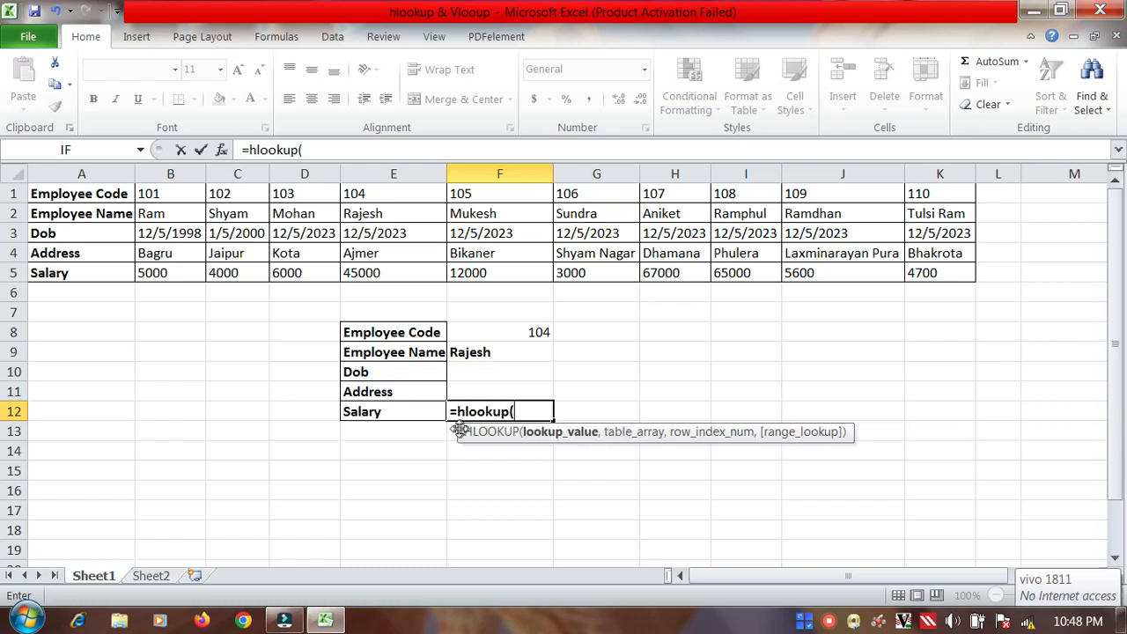
click(529, 332)
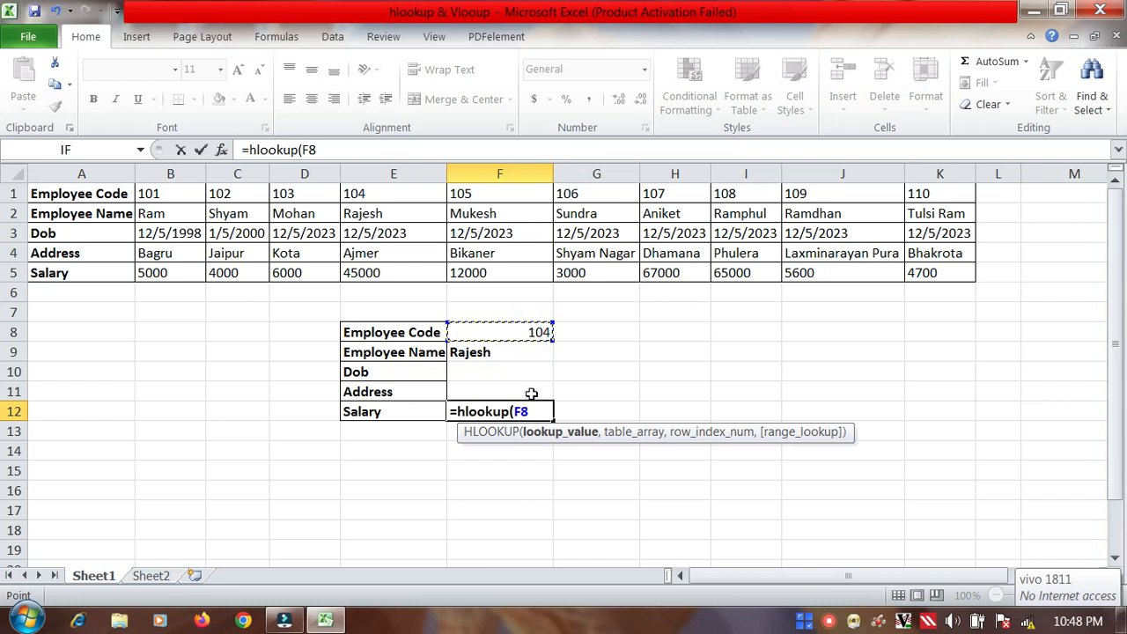
text(,)
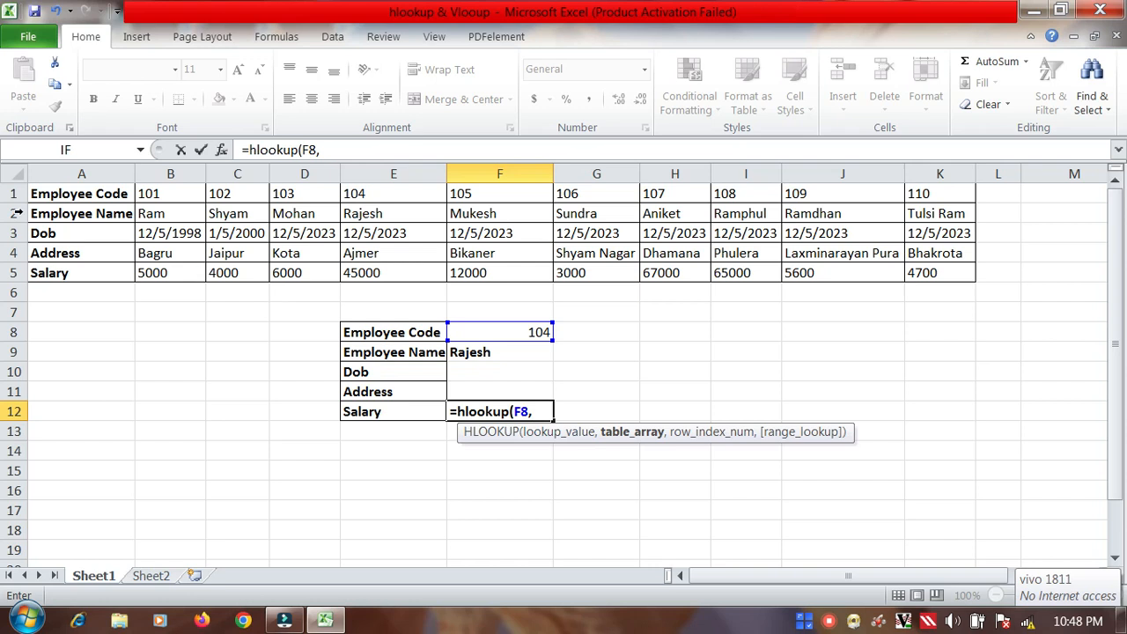
Step: Complete the F12 HLOOKUP with table array A1:K5, row index 5 and range lookup 1 for an approximate match
drag(44, 198, 932, 271)
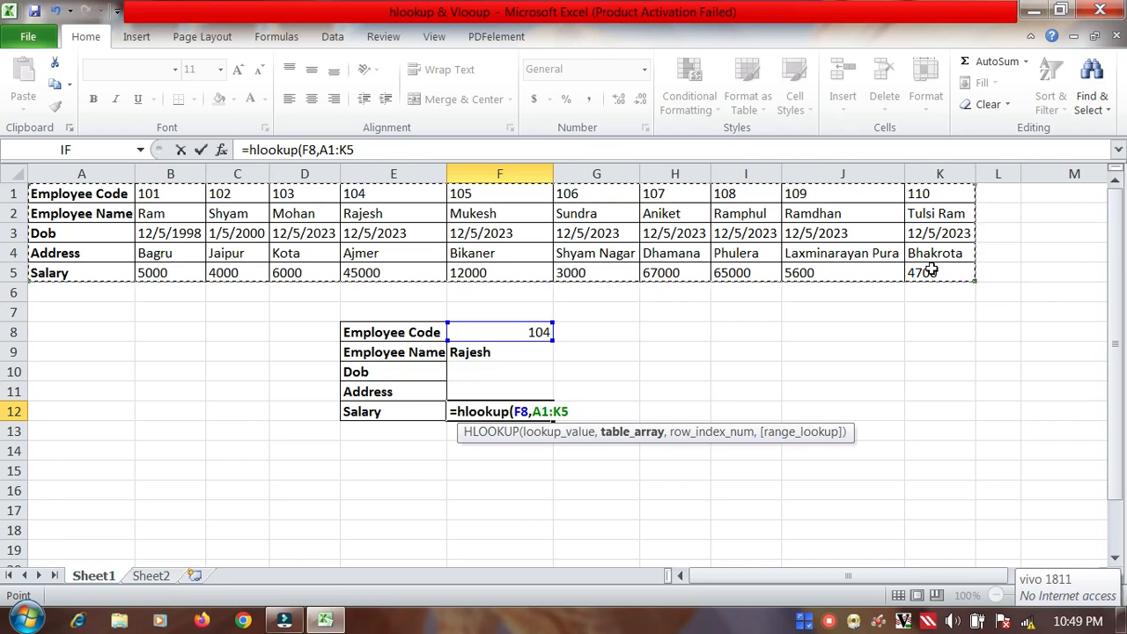
text(,)
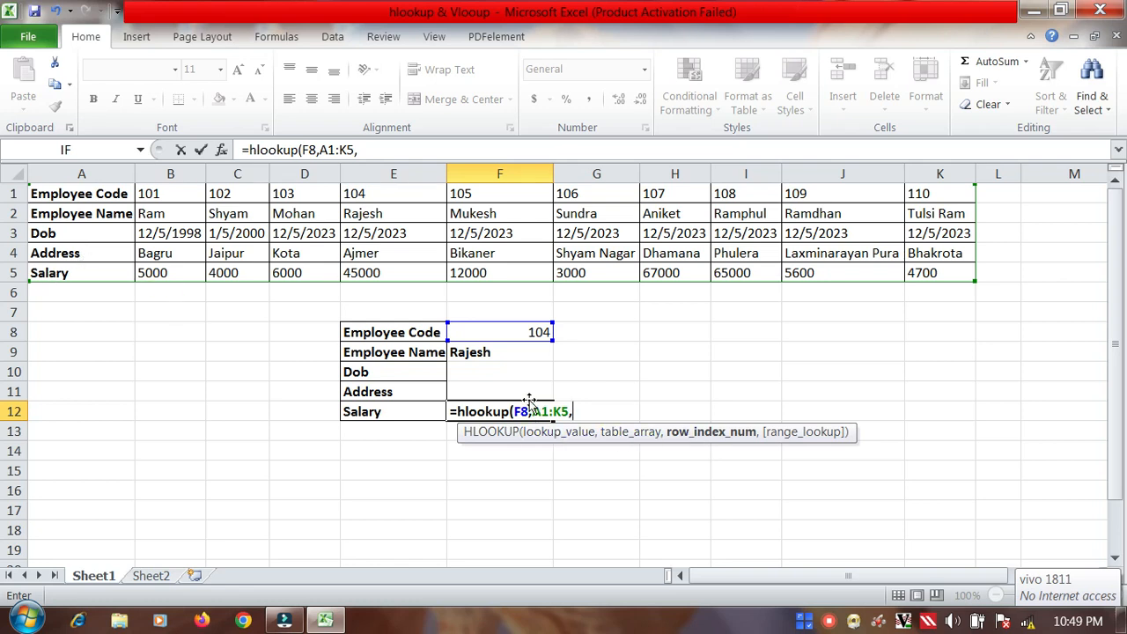
text(5,)
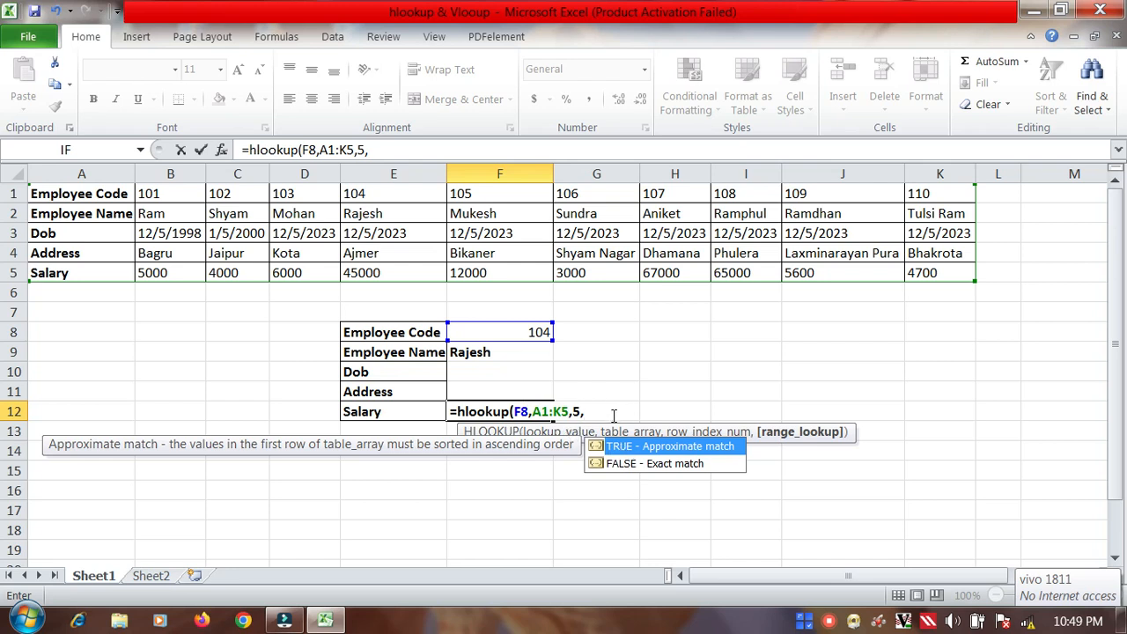
text(1))
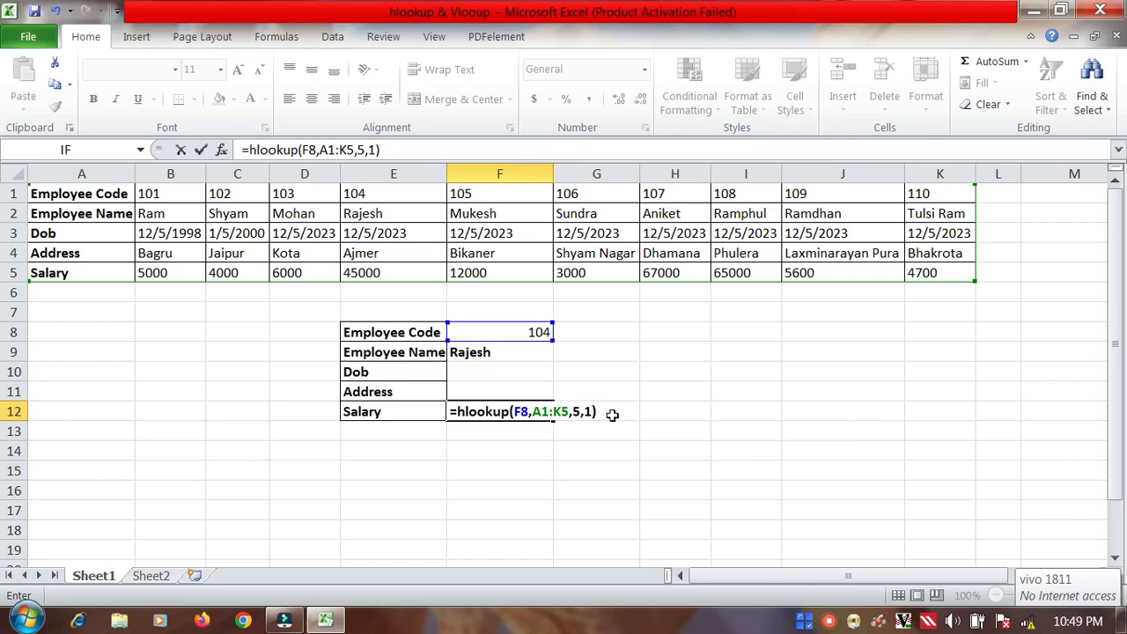
key(Return)
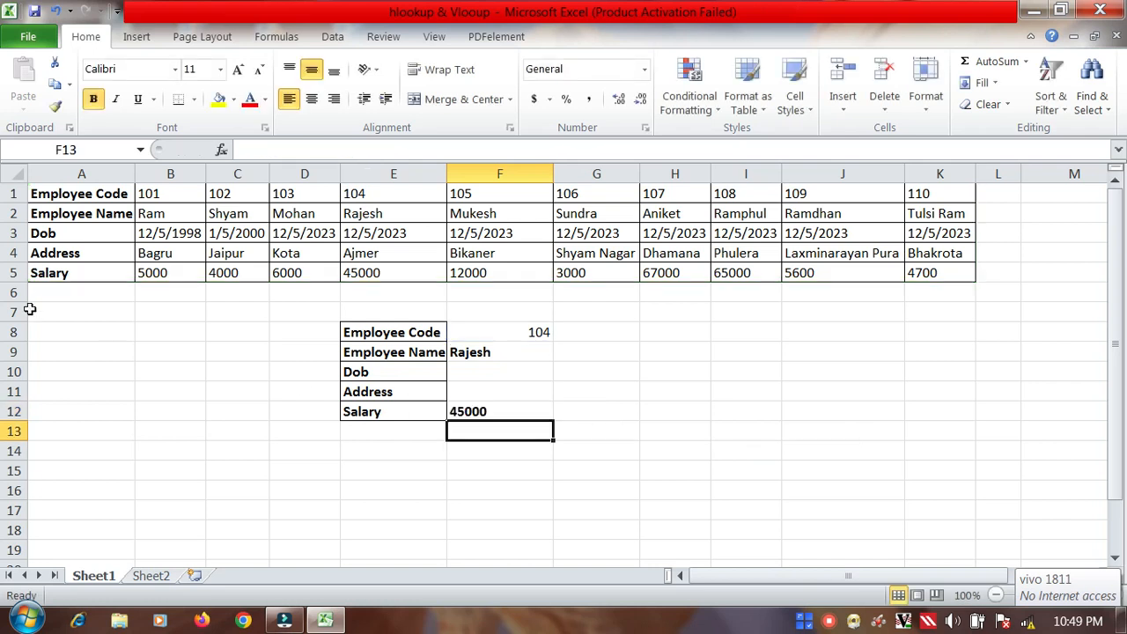
Step: Start an HLOOKUP formula in F10, beside Dob, with F8 as the lookup value and A1:K5 as the table array
click(484, 391)
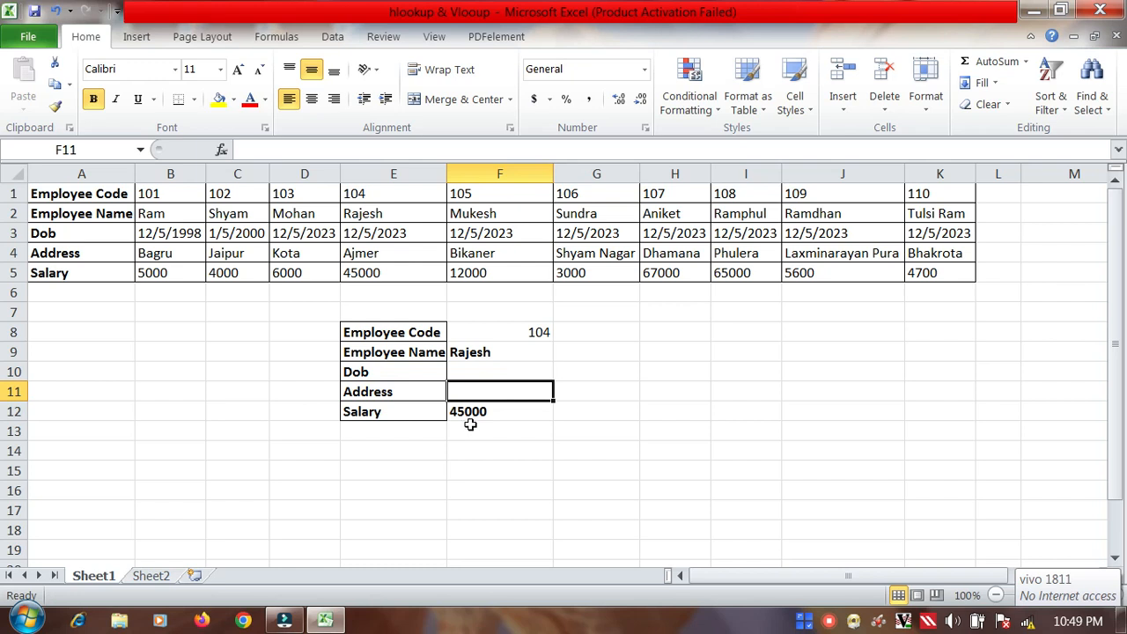
click(459, 372)
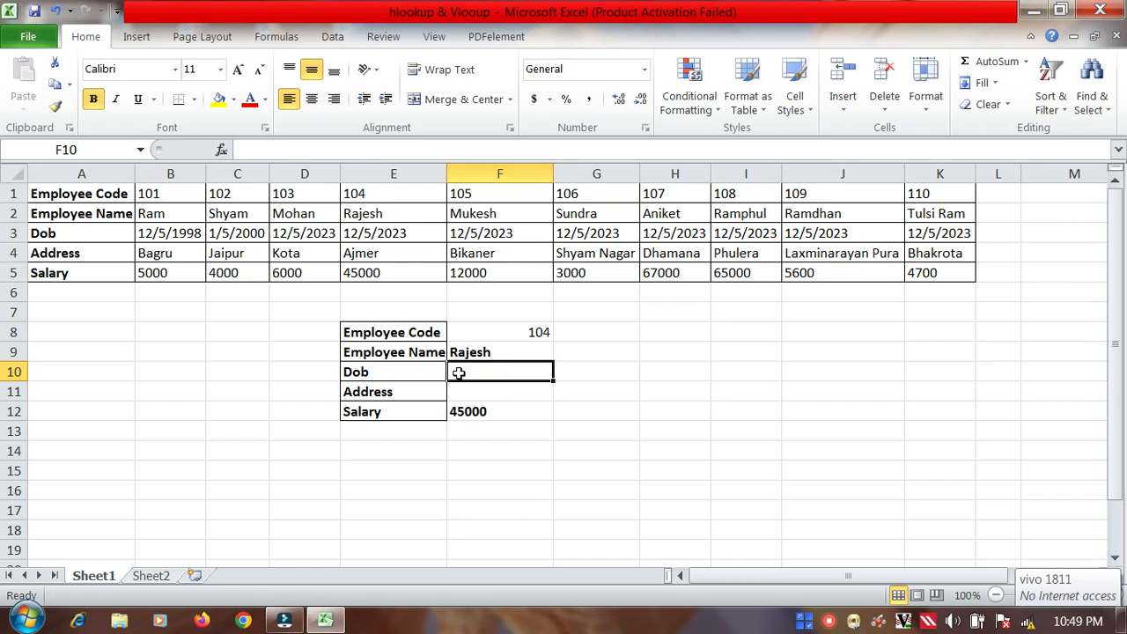
text(=)
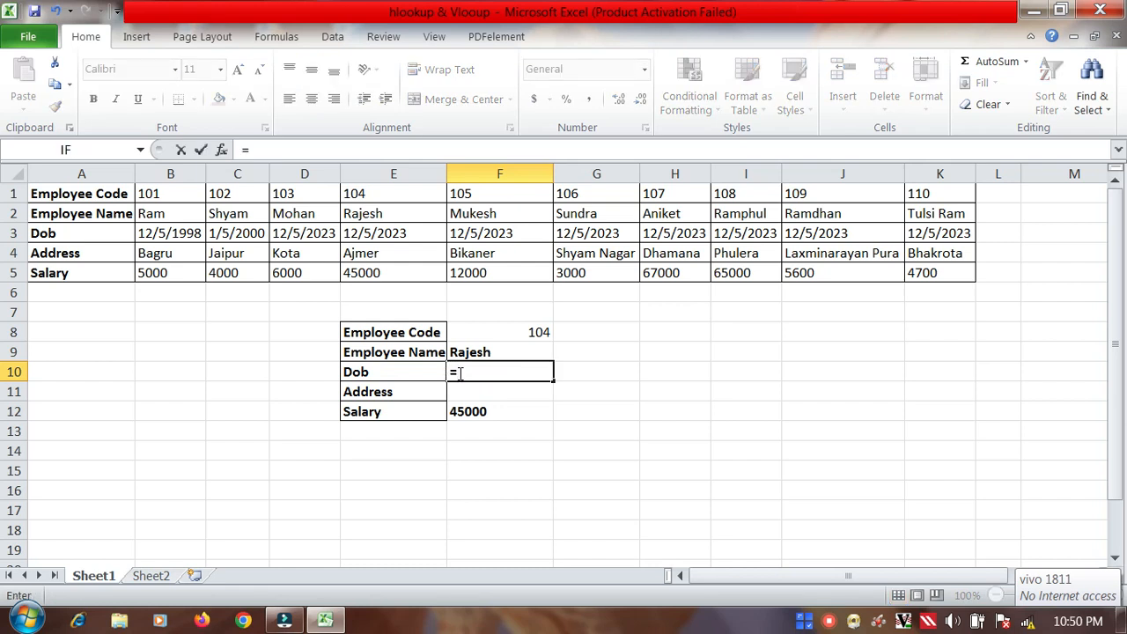
text(hlo)
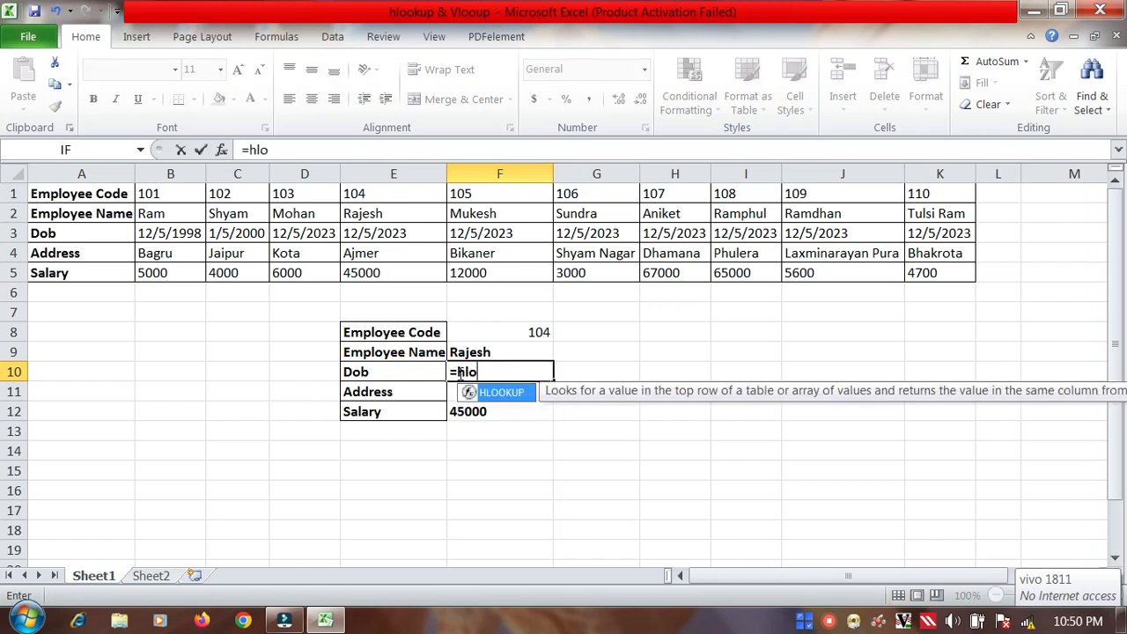
text(okup()
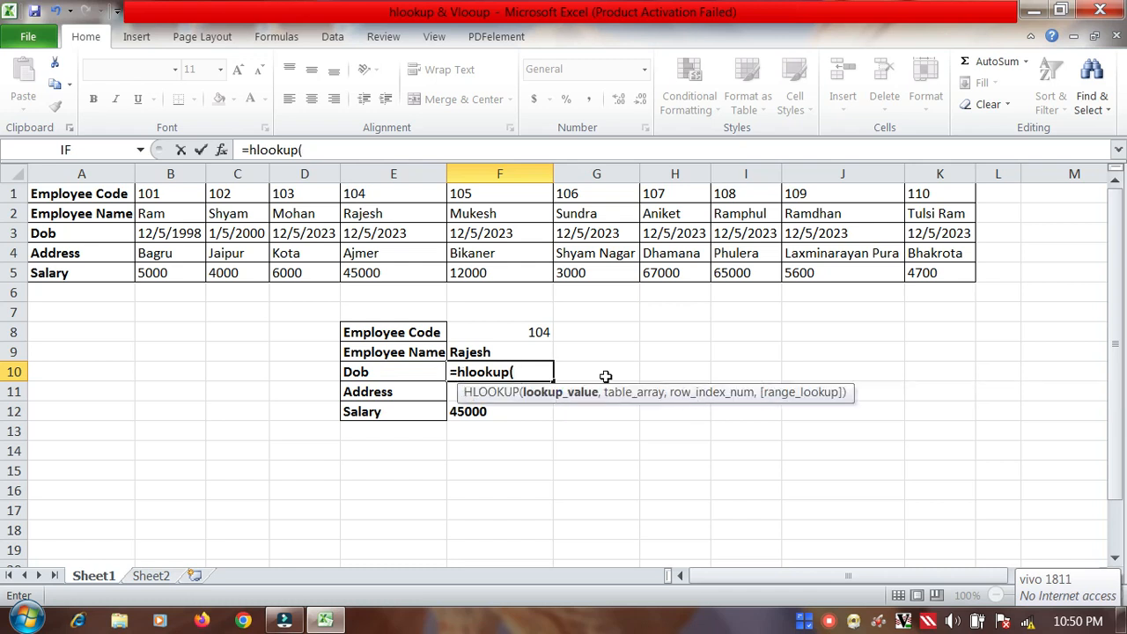
click(527, 336)
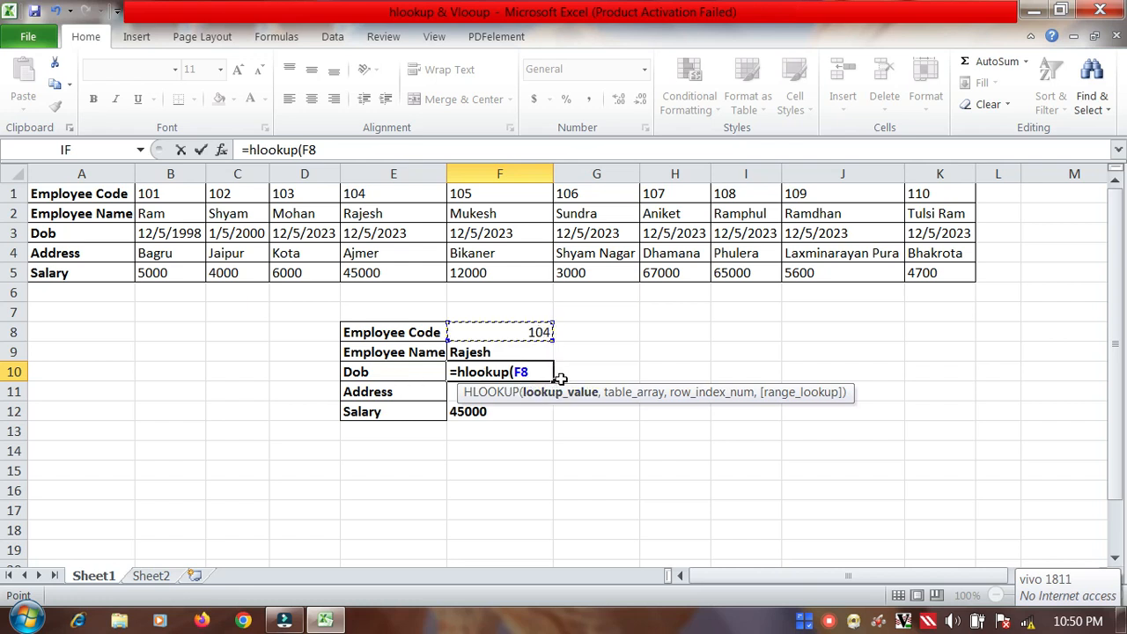
text(,)
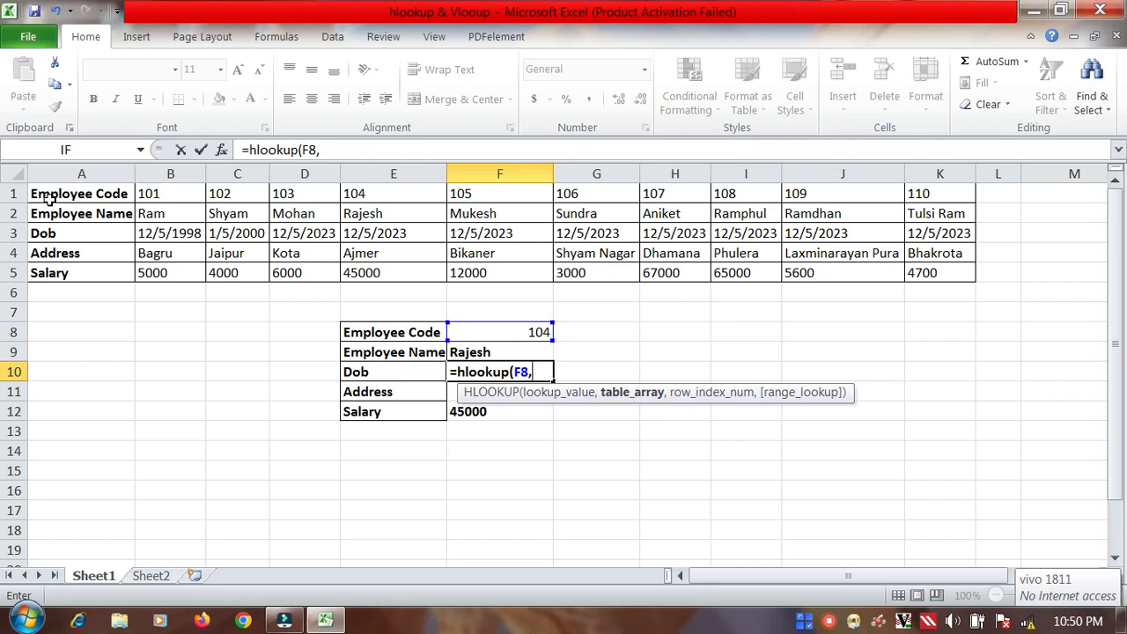
drag(50, 200, 931, 274)
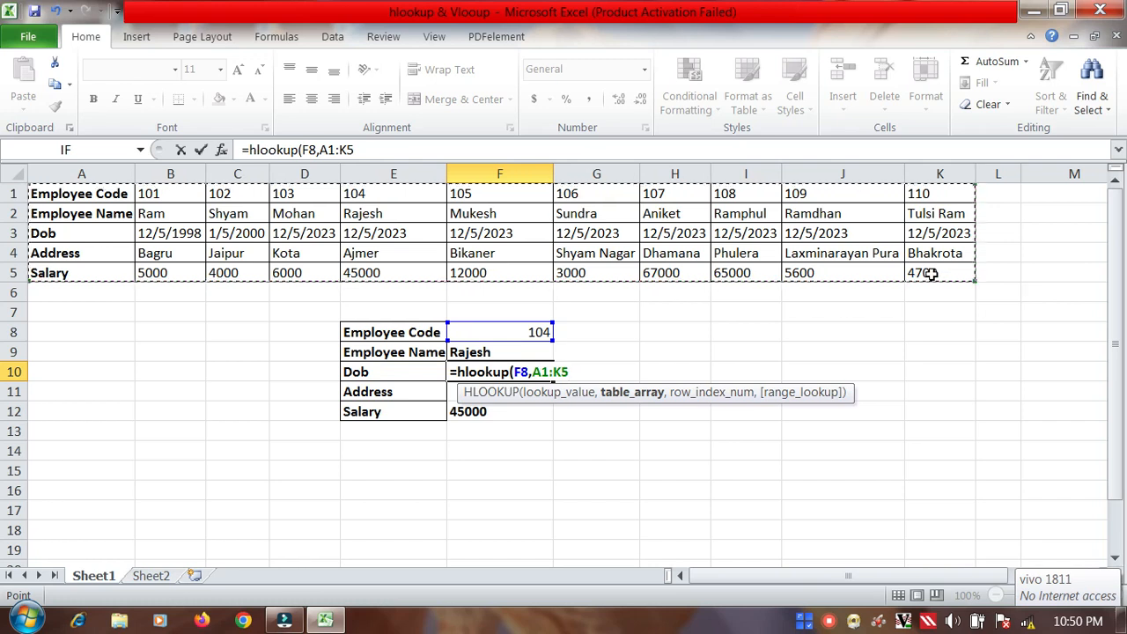
text(,)
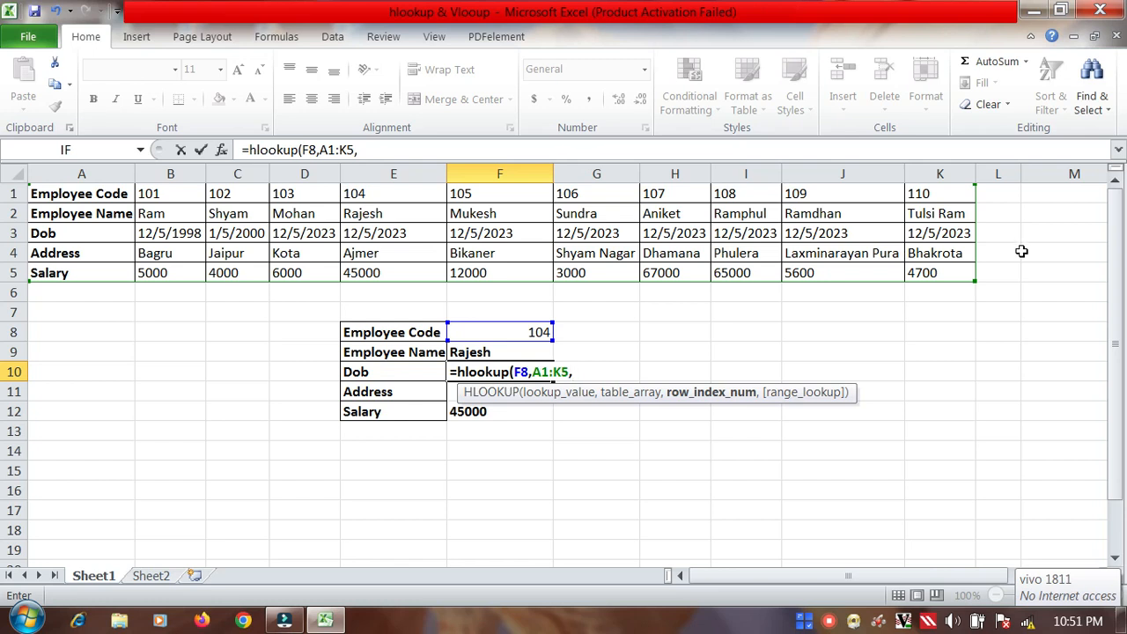
click(151, 578)
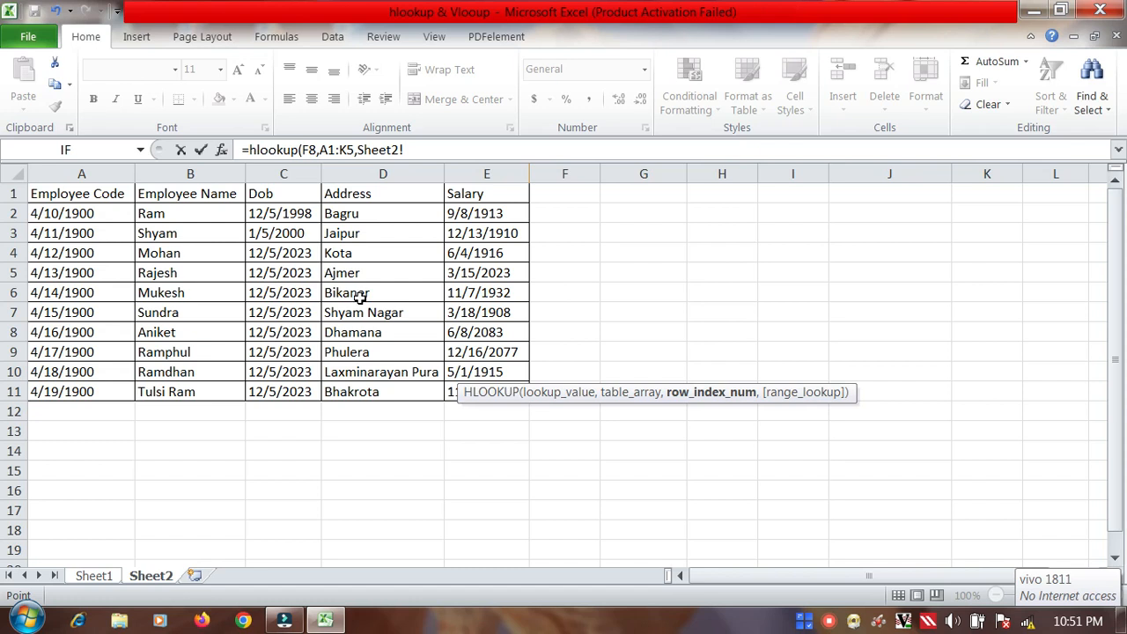
click(92, 577)
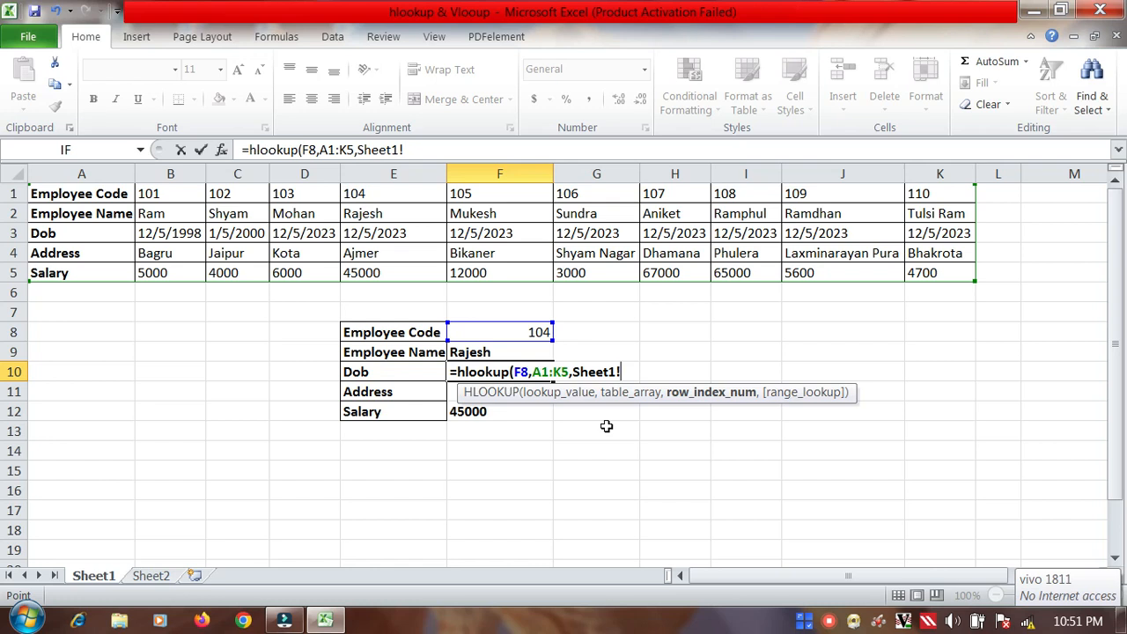
key(BackSpace)
key(BackSpace)
key(BackSpace)
key(BackSpace)
key(BackSpace)
key(BackSpace)
key(BackSpace)
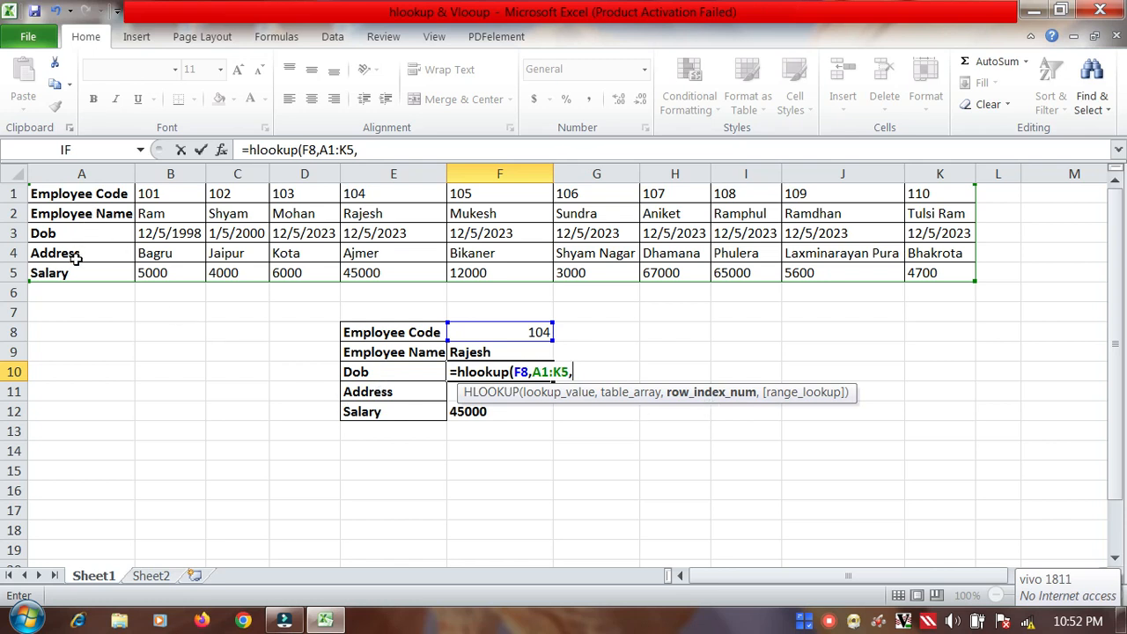
Step: Complete the F10 HLOOKUP with row index 3 and range lookup 2
text(3,)
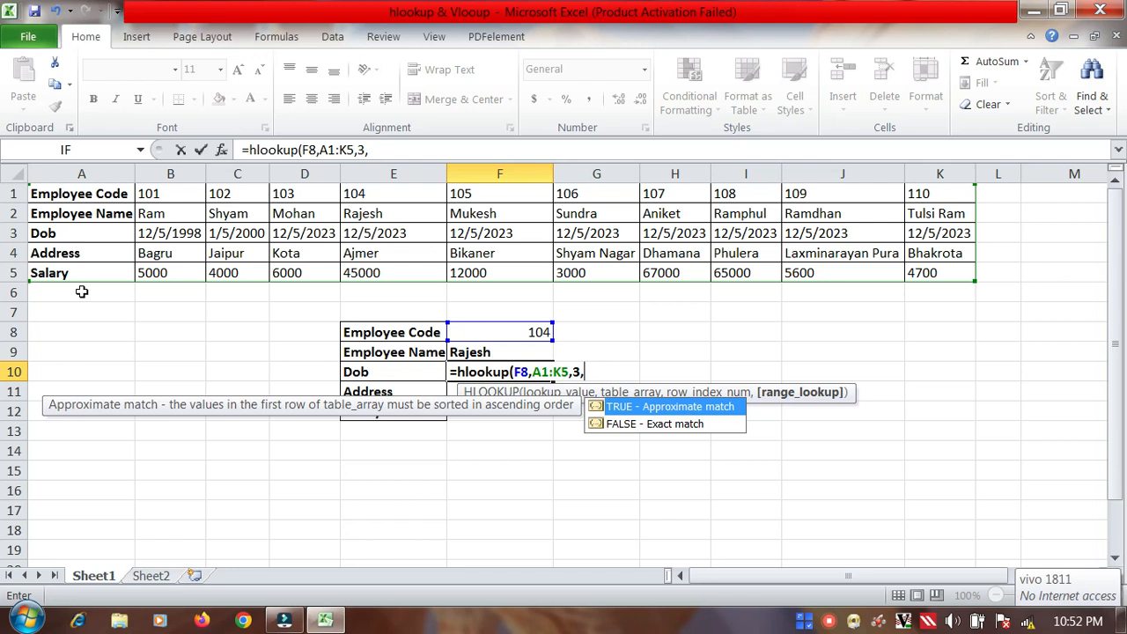
text(2))
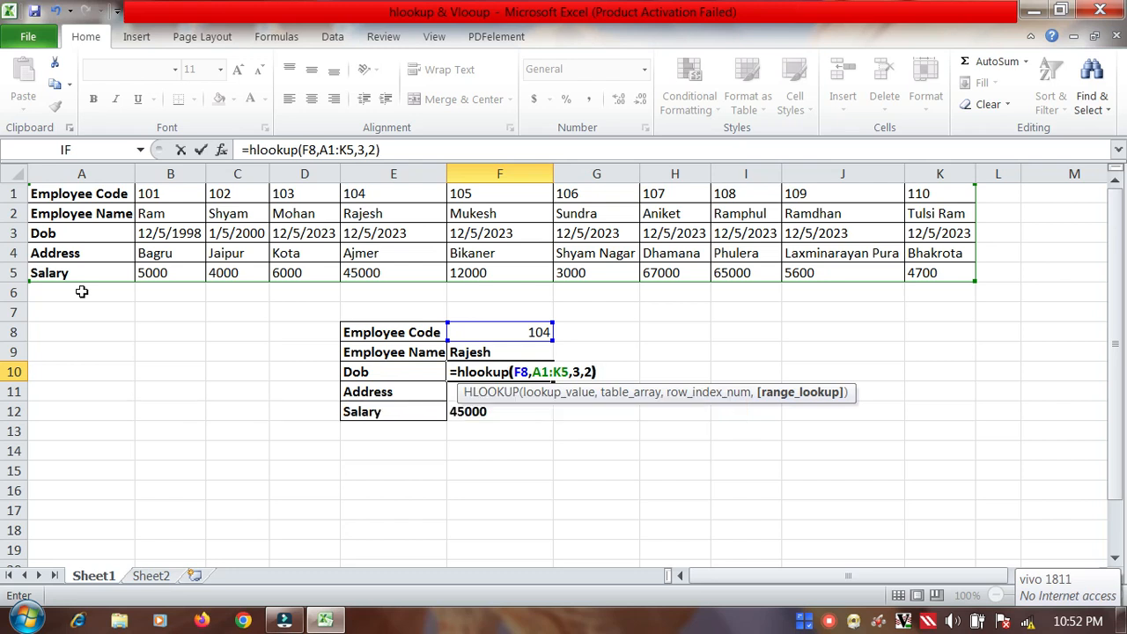
key(Return)
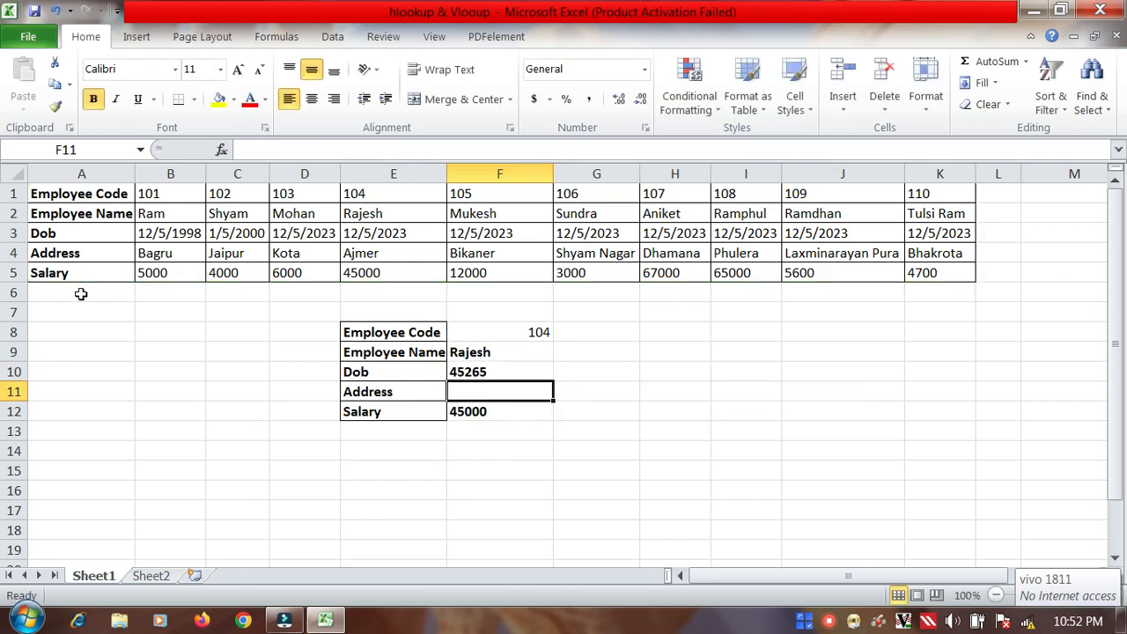
Step: Format the Dob result in F10 as Short Date and check it against the source date in E3
click(507, 372)
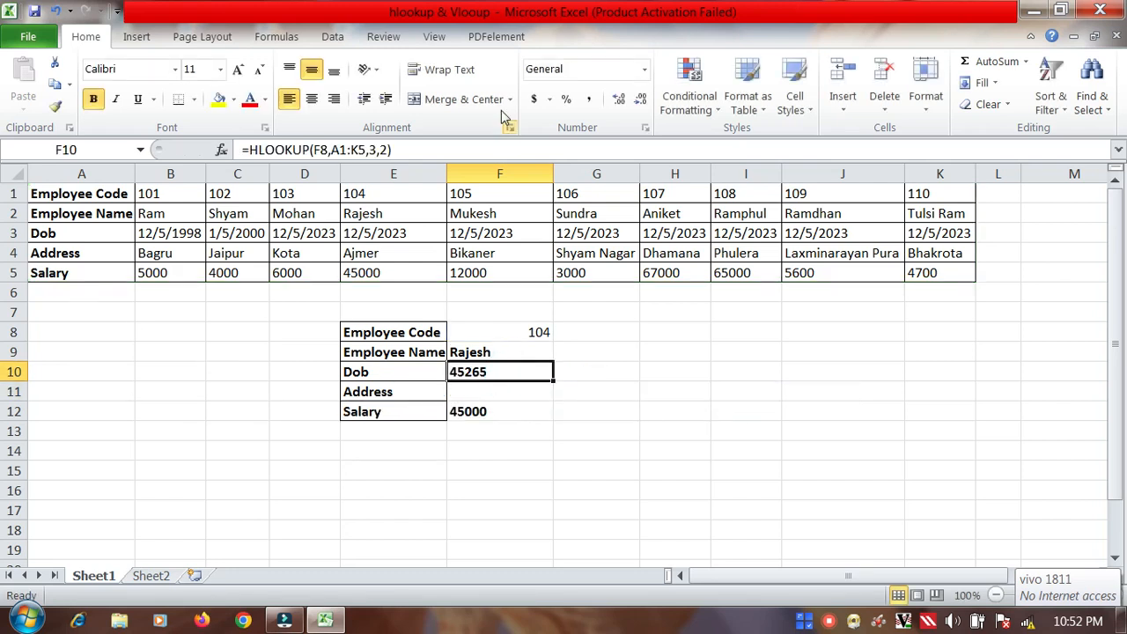
click(645, 74)
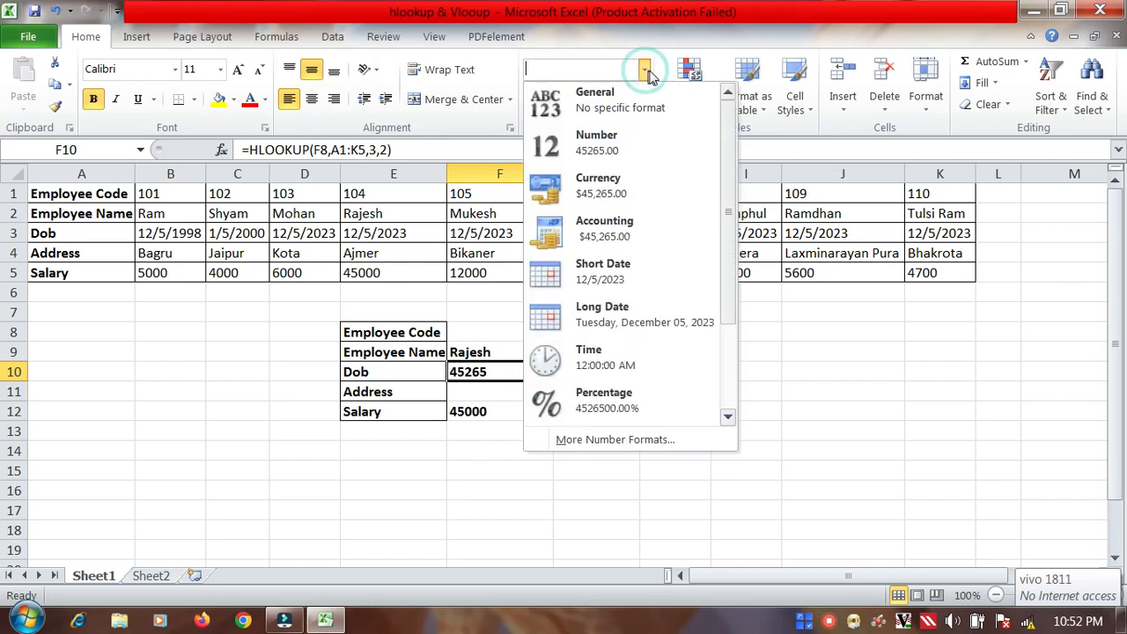
click(624, 273)
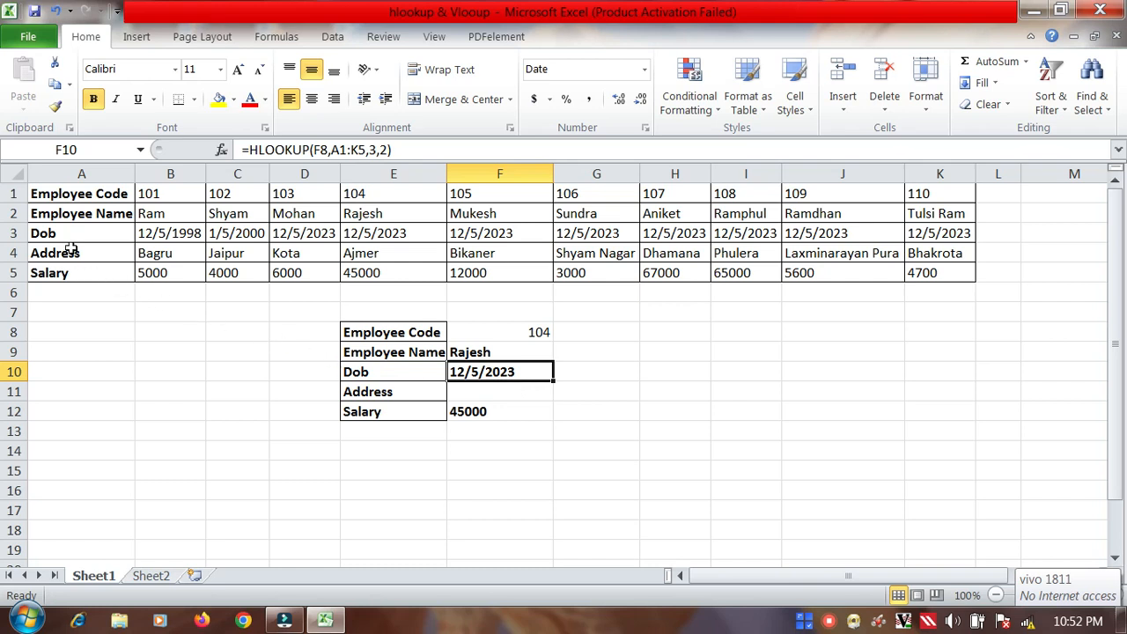
click(391, 236)
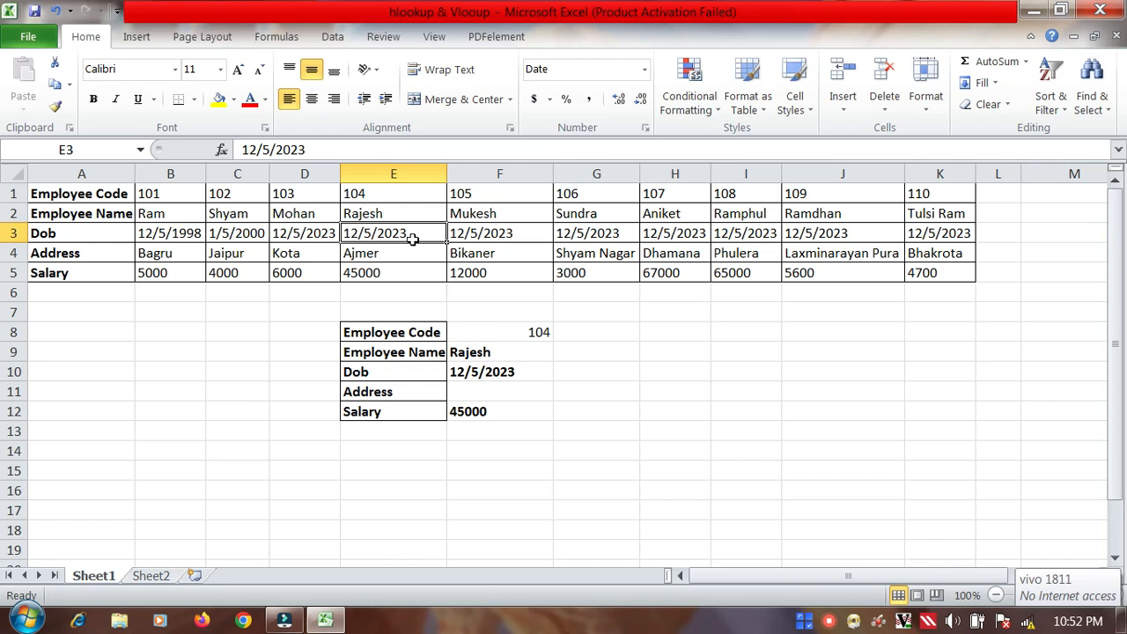
Step: Start an HLOOKUP formula in F11, beside Address, with F8 as the lookup value
click(463, 394)
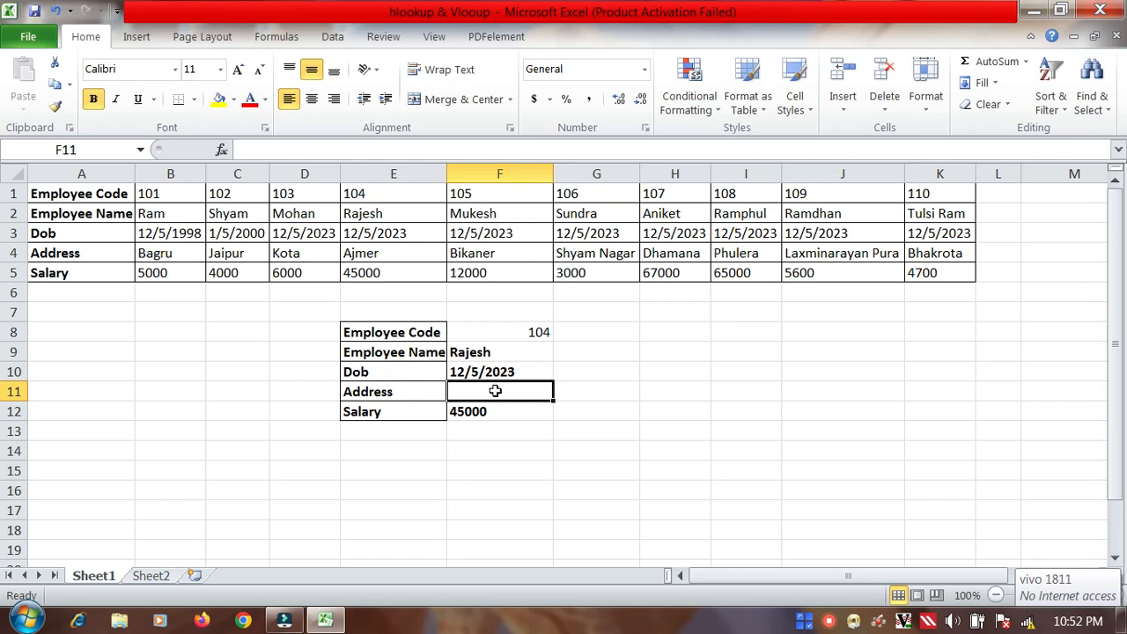
text(=)
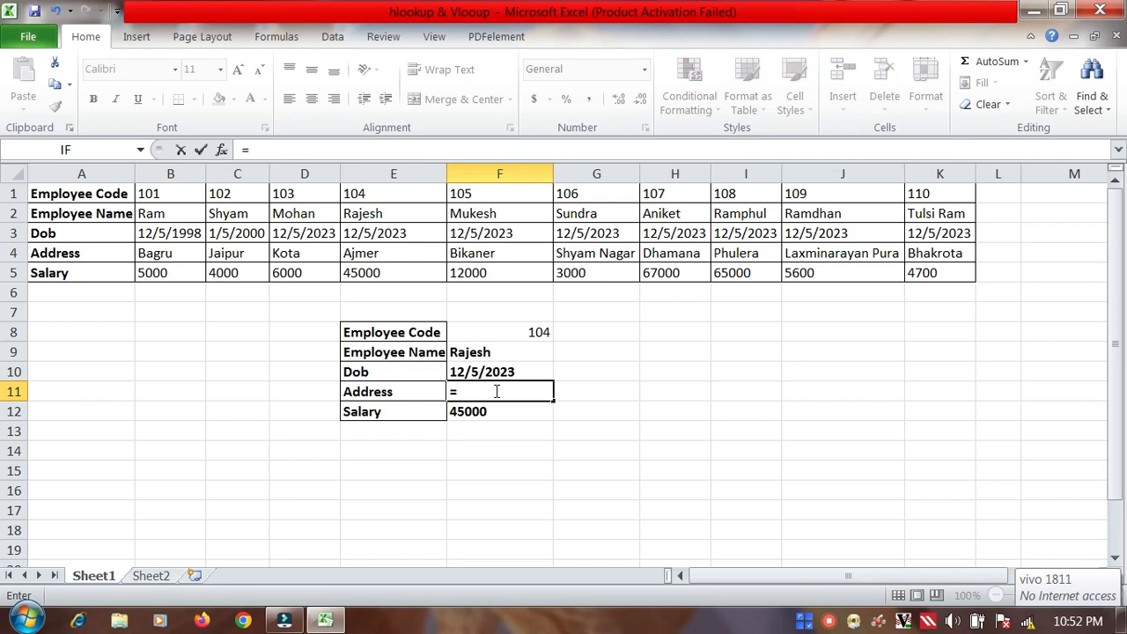
text(hl)
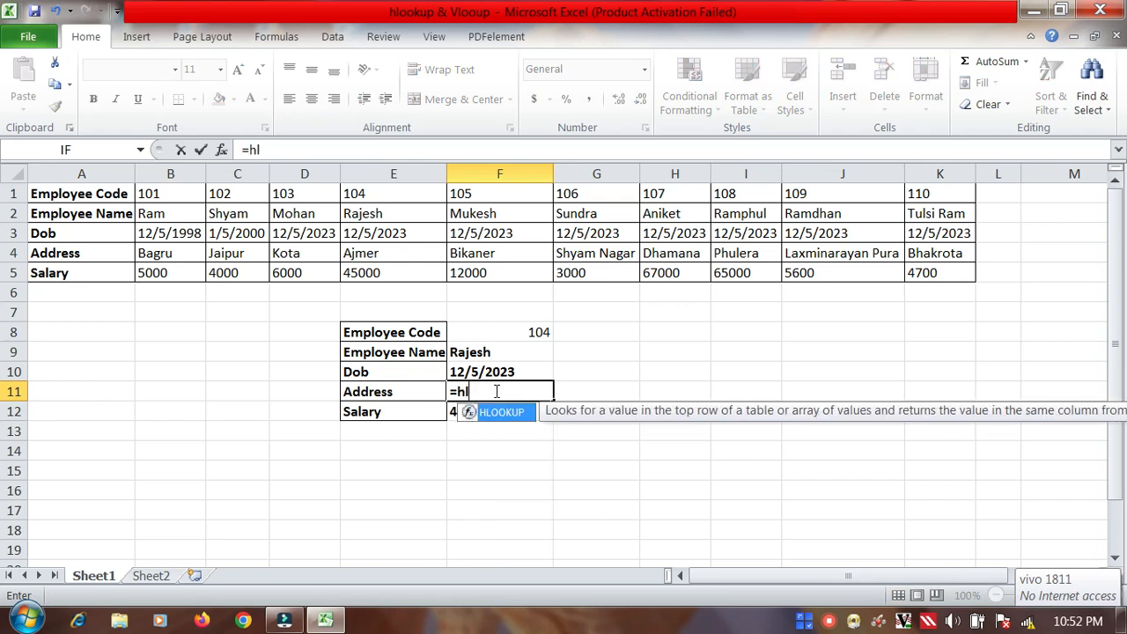
text(ookup()
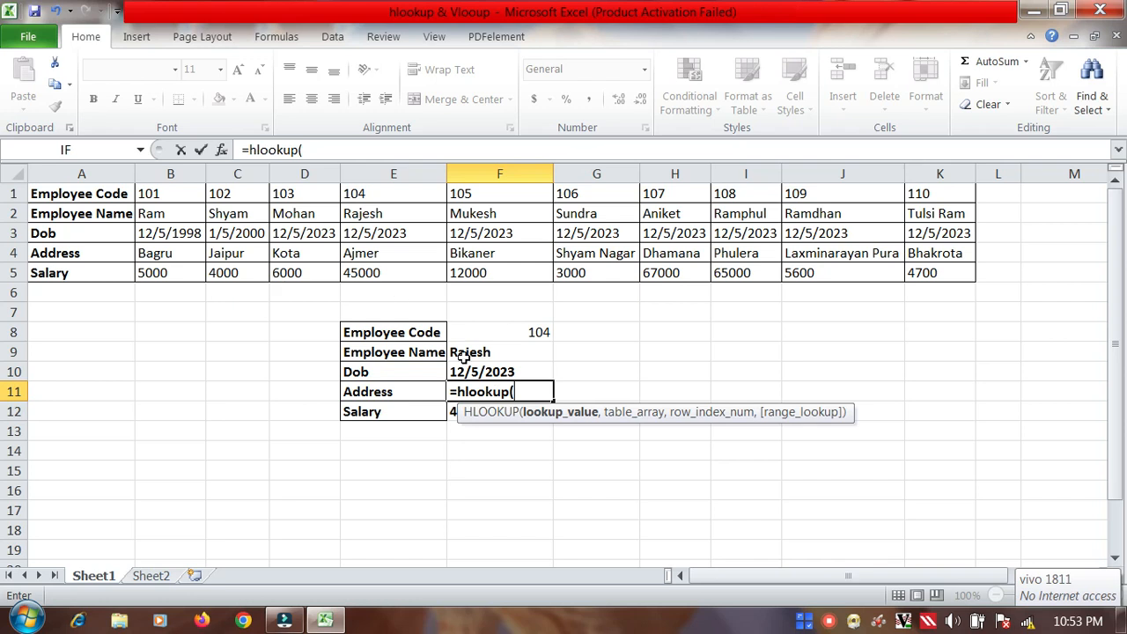
click(545, 332)
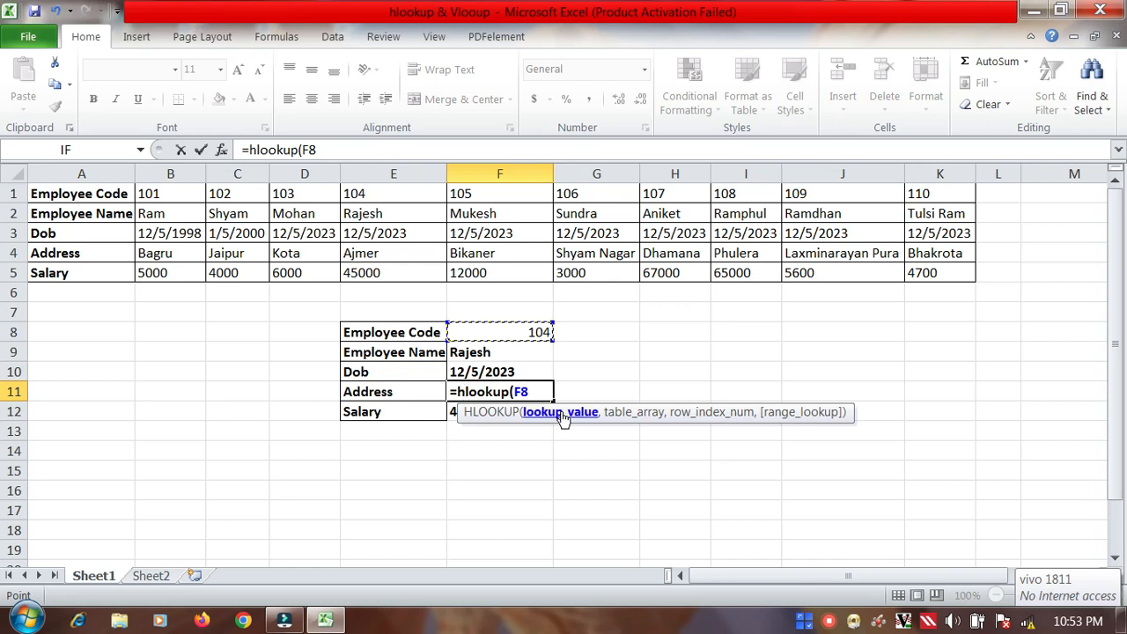
text(,)
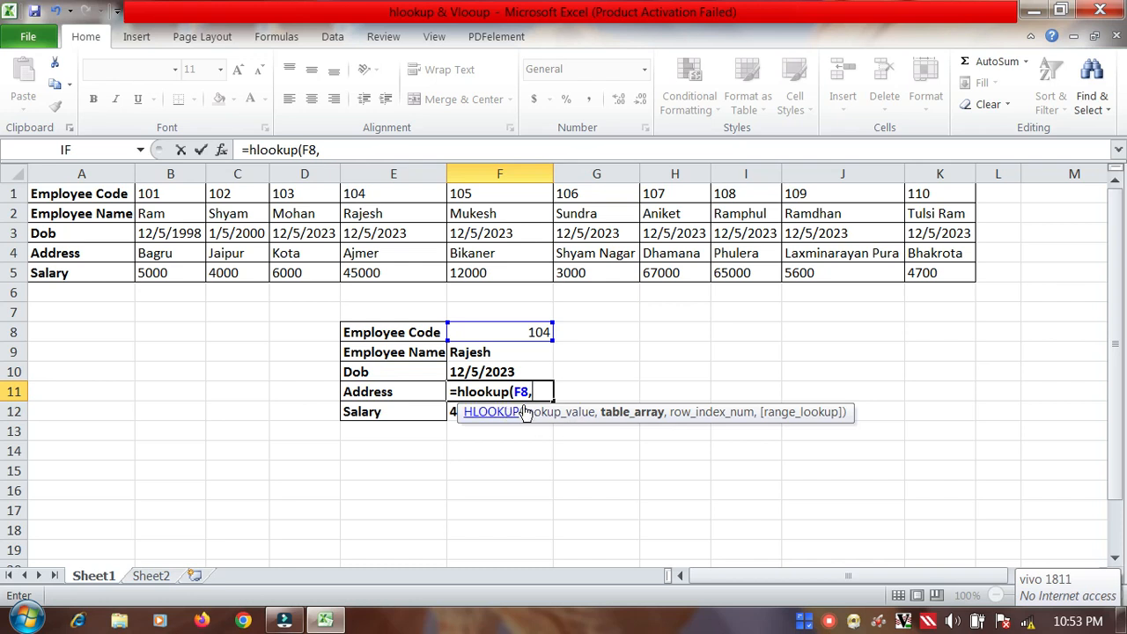
Step: Complete the F11 HLOOKUP with table array A1:K5, row index 4 and range lookup 0 for an exact match
drag(70, 197, 925, 273)
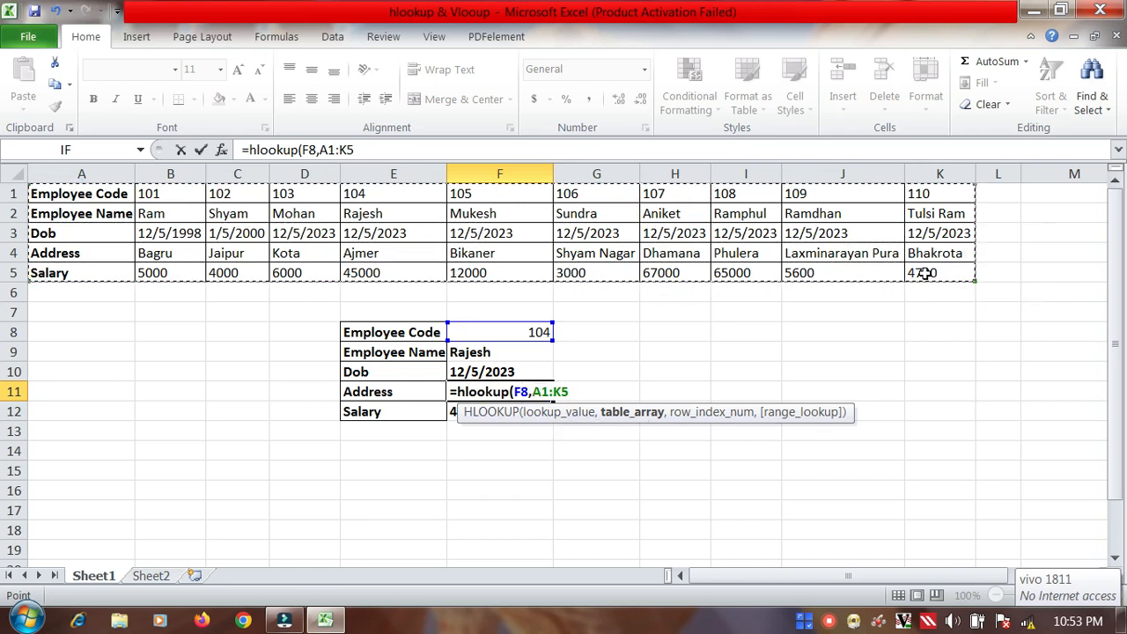
text(,)
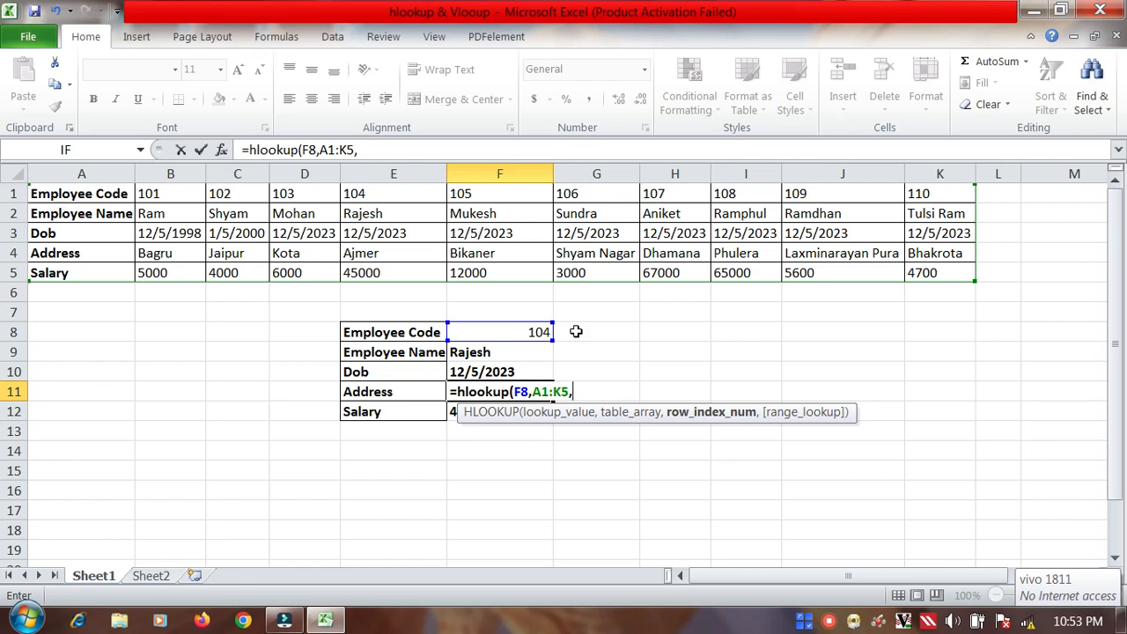
text(4,)
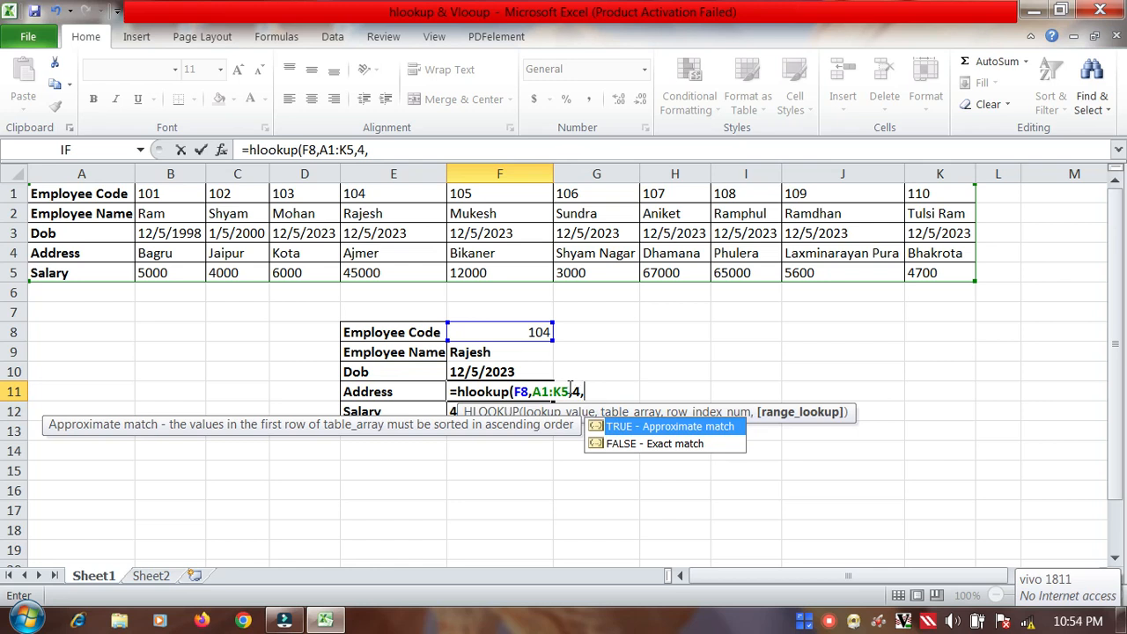
text(0))
key(Return)
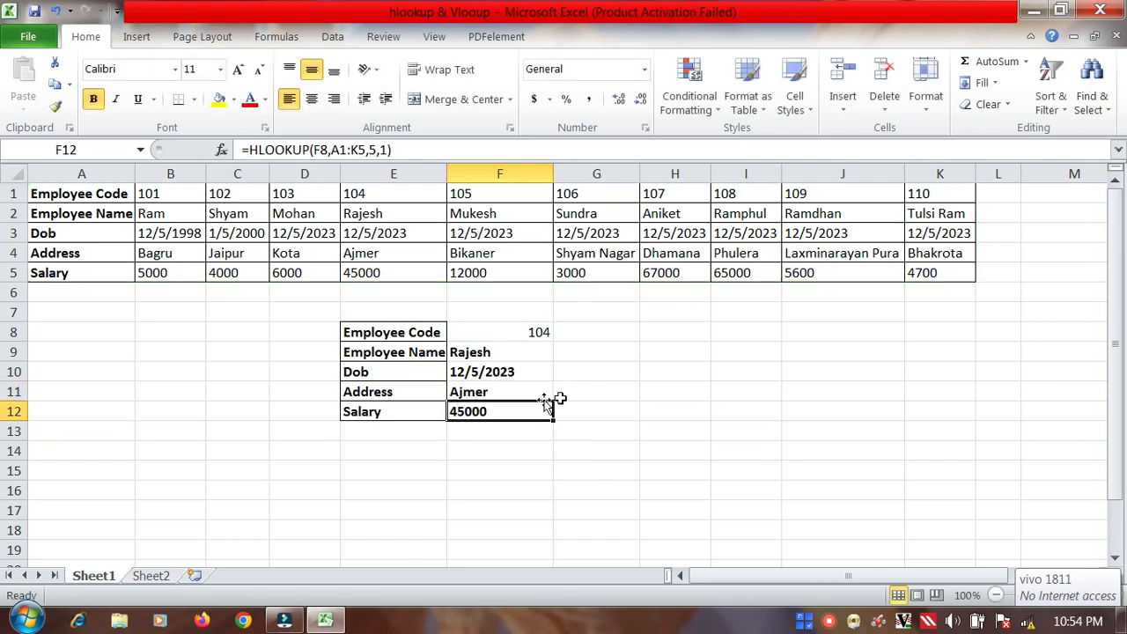
Step: Apply All Borders to the lookup value cells F8:F12
click(474, 332)
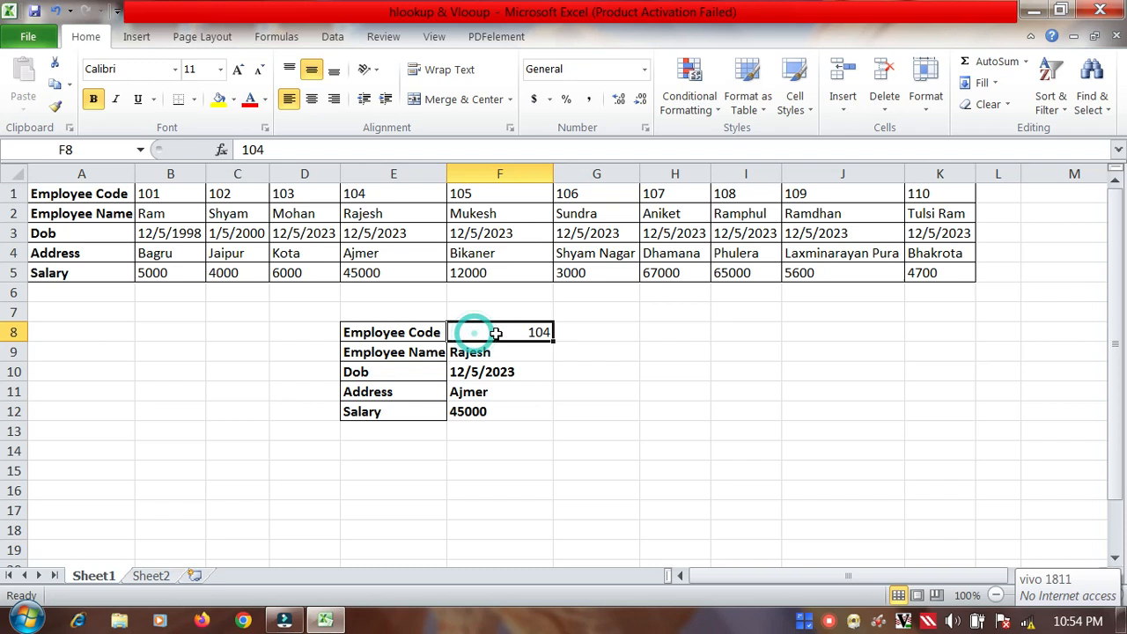
drag(533, 330, 533, 414)
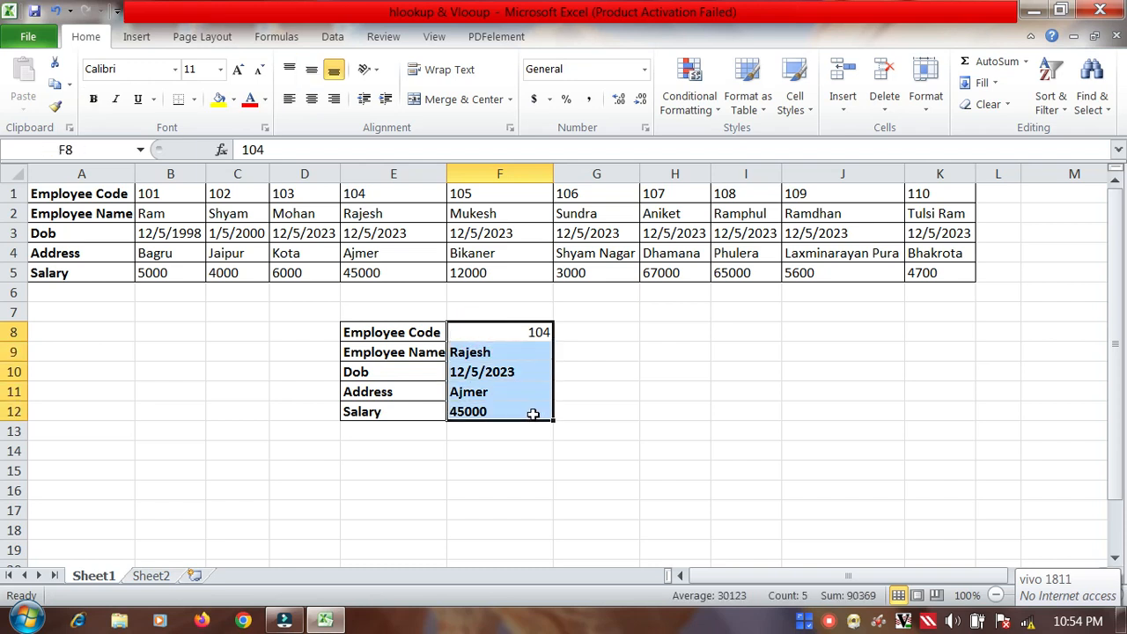
click(195, 100)
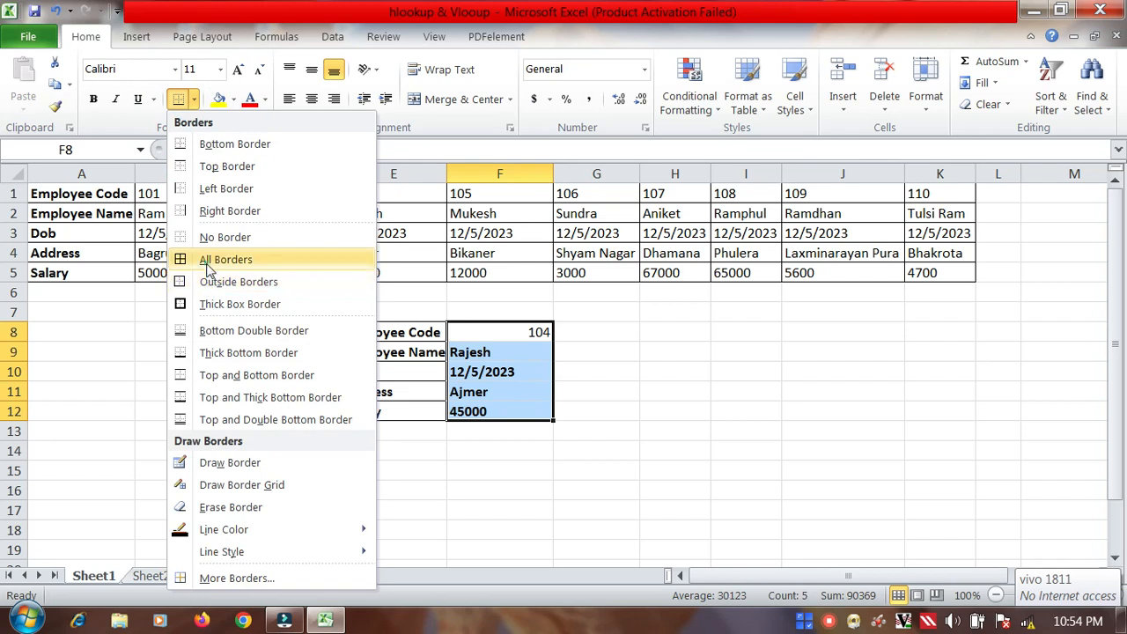
click(211, 262)
click(627, 371)
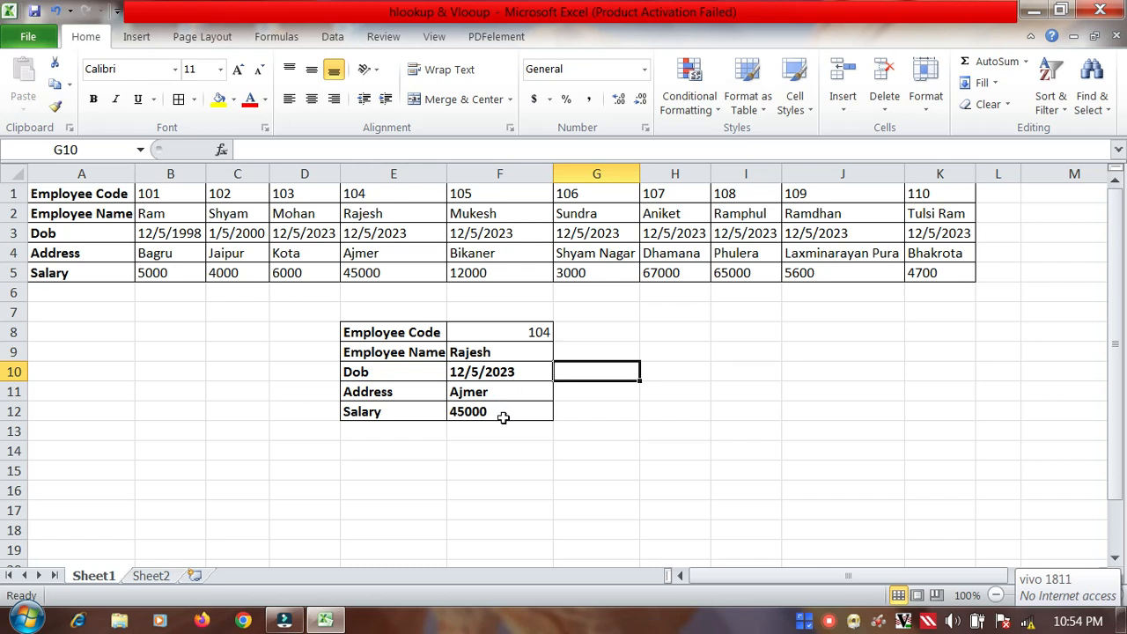
Step: Test the lookup block by setting the Employee Code in F8 to 110
click(520, 332)
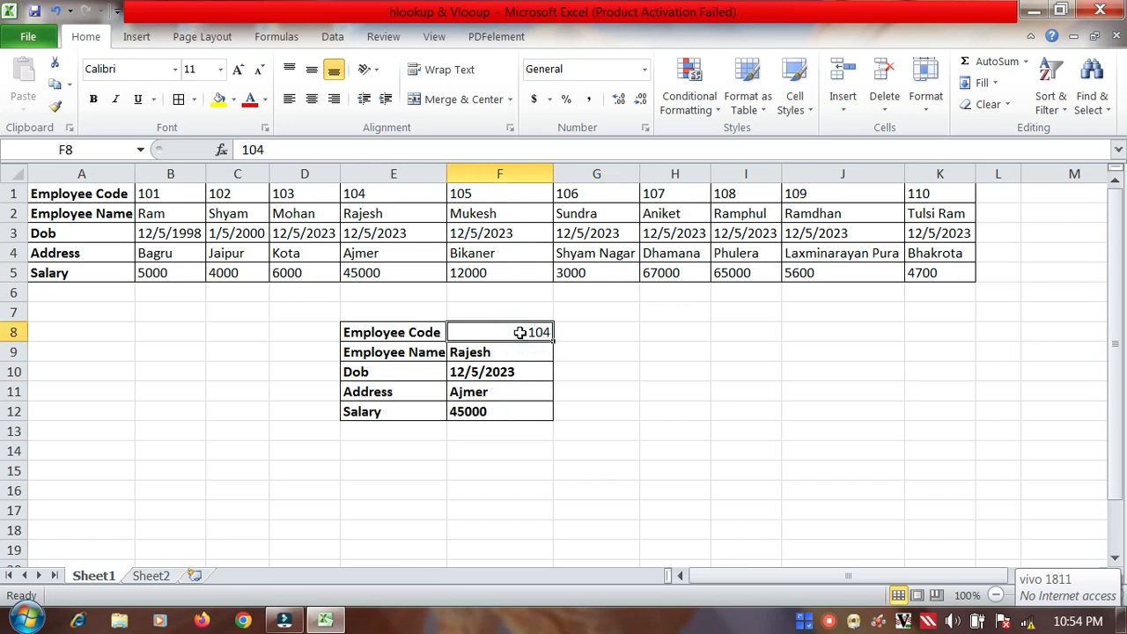
double_click(520, 332)
drag(552, 332, 449, 332)
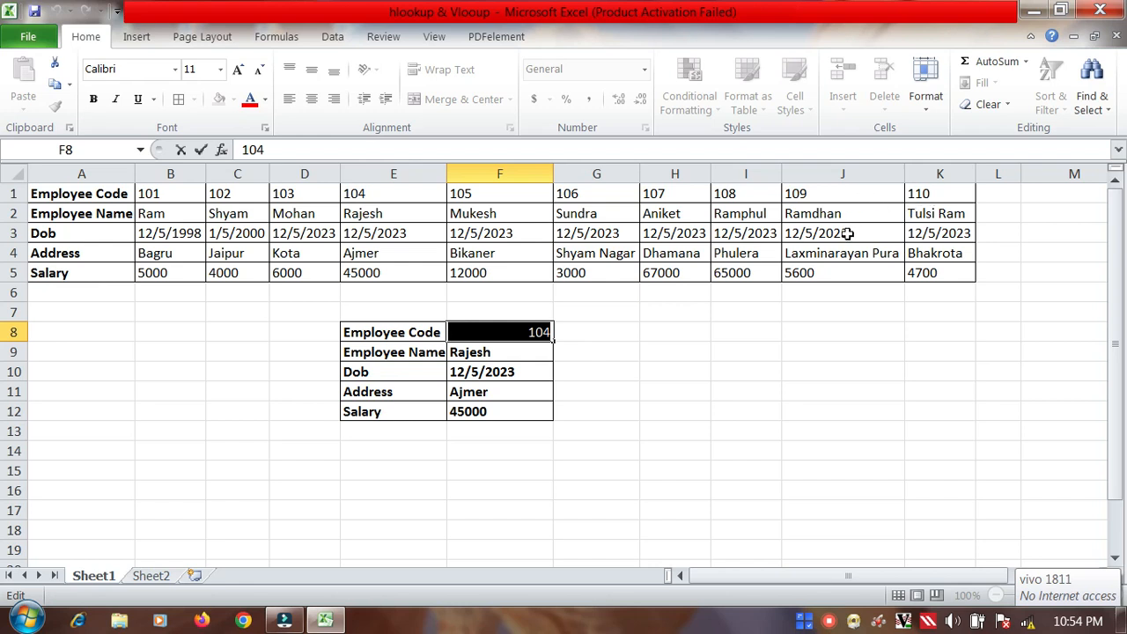
text(110)
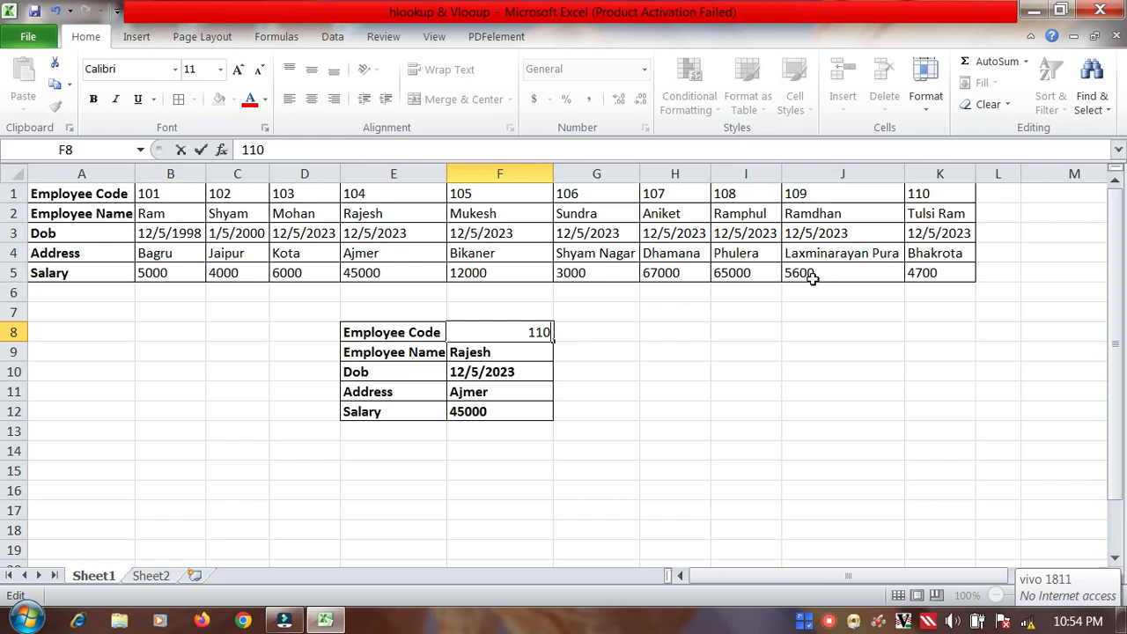
key(Return)
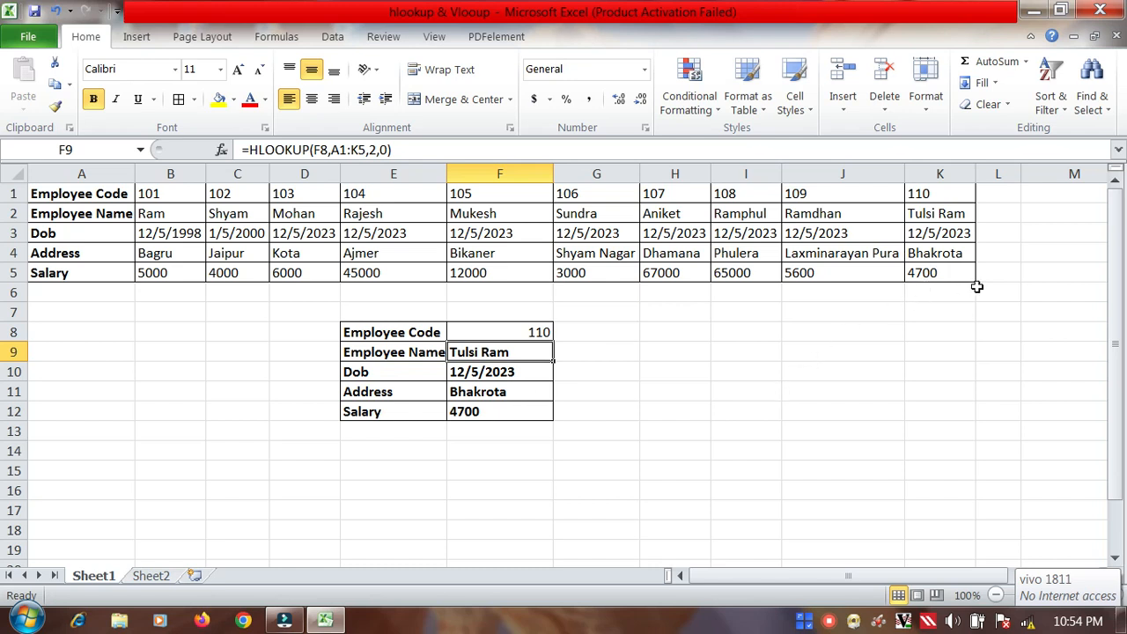
Step: Replace the Employee Code in F8 with 106 to look up another employee
double_click(545, 333)
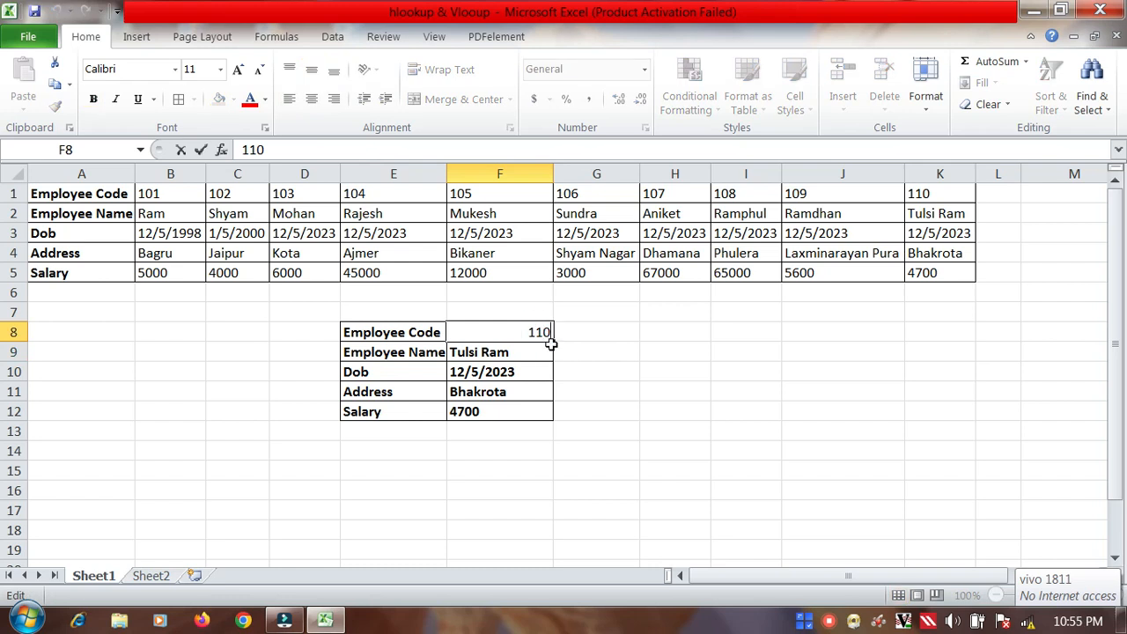
key(BackSpace)
key(BackSpace)
key(BackSpace)
text(106)
key(Return)
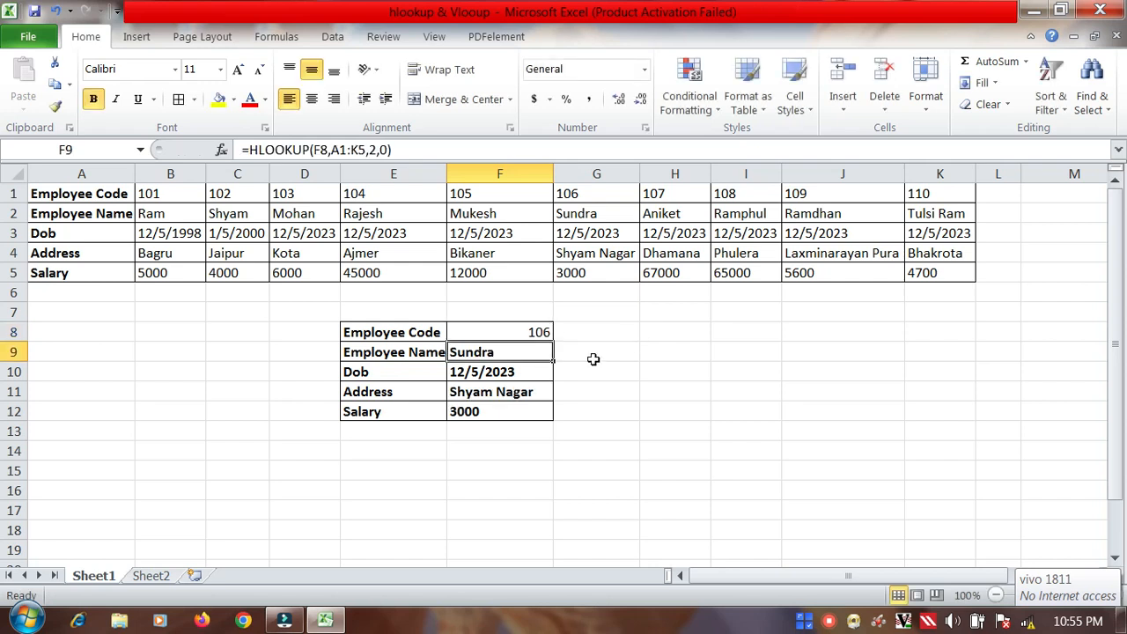